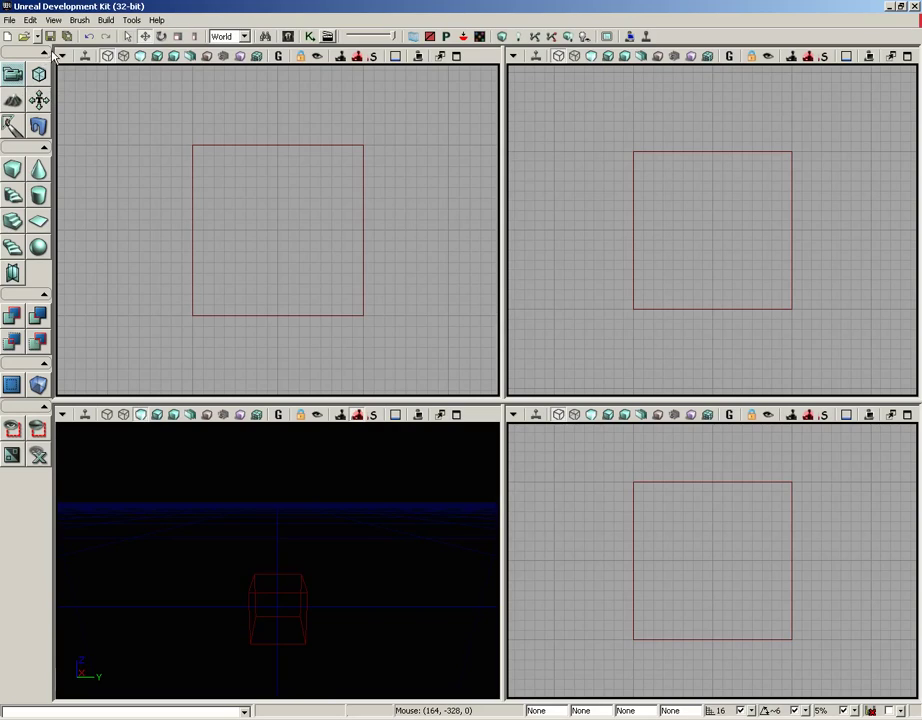
Collapse the toolbox sections one by one and expand them all again
click(44, 53)
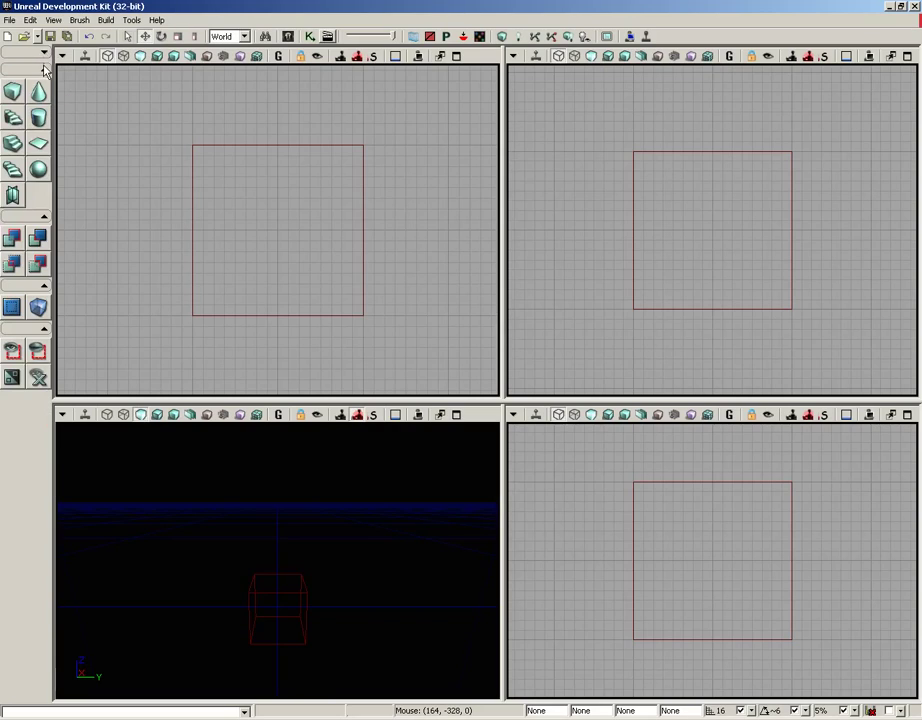
click(44, 70)
click(44, 87)
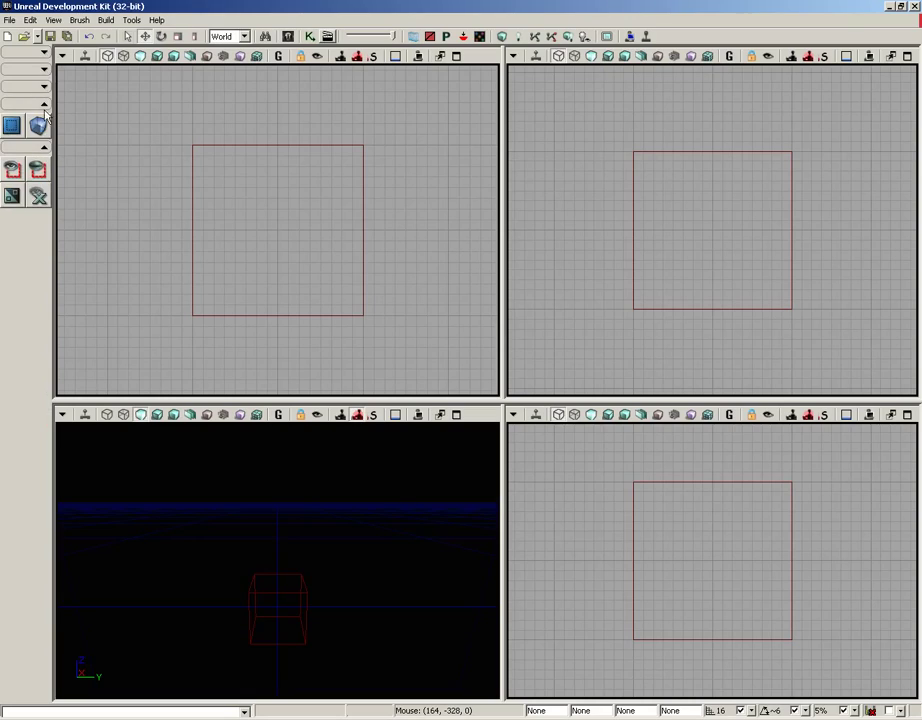
click(44, 104)
click(44, 121)
click(44, 121)
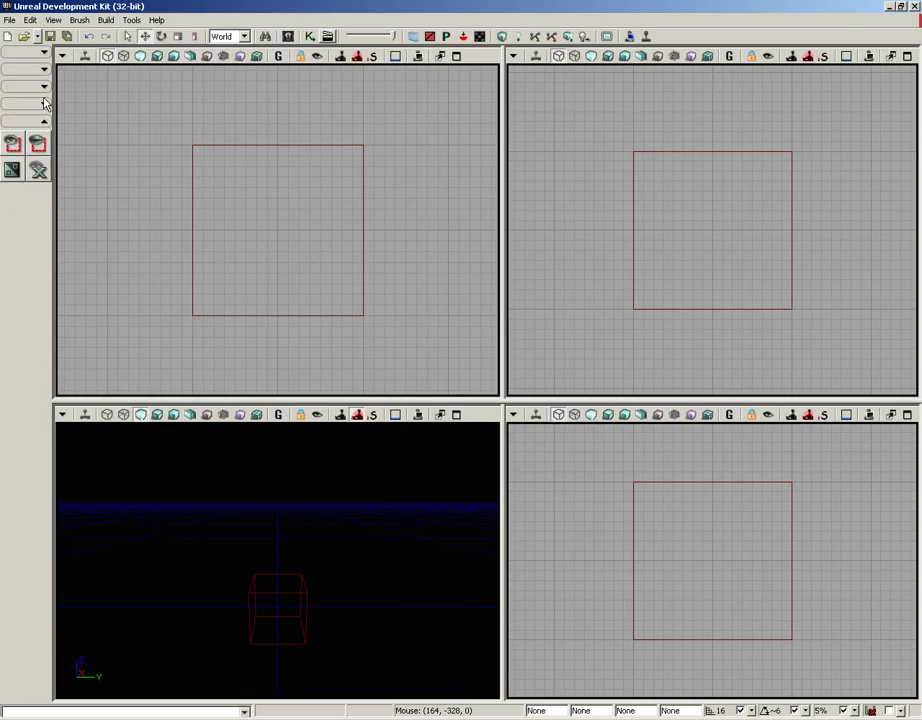
click(44, 104)
click(44, 87)
click(44, 70)
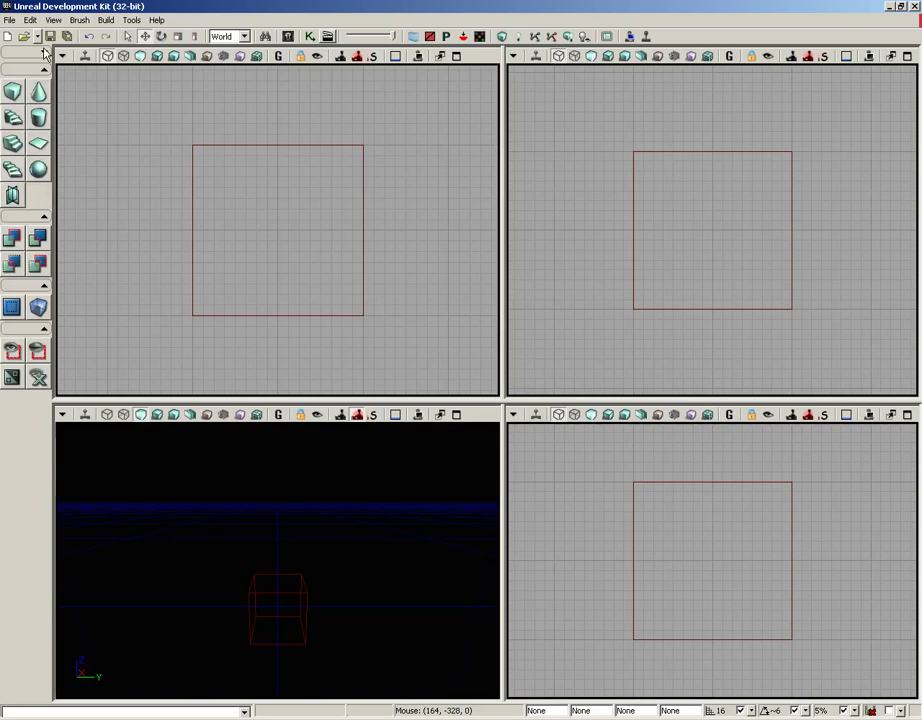
click(44, 53)
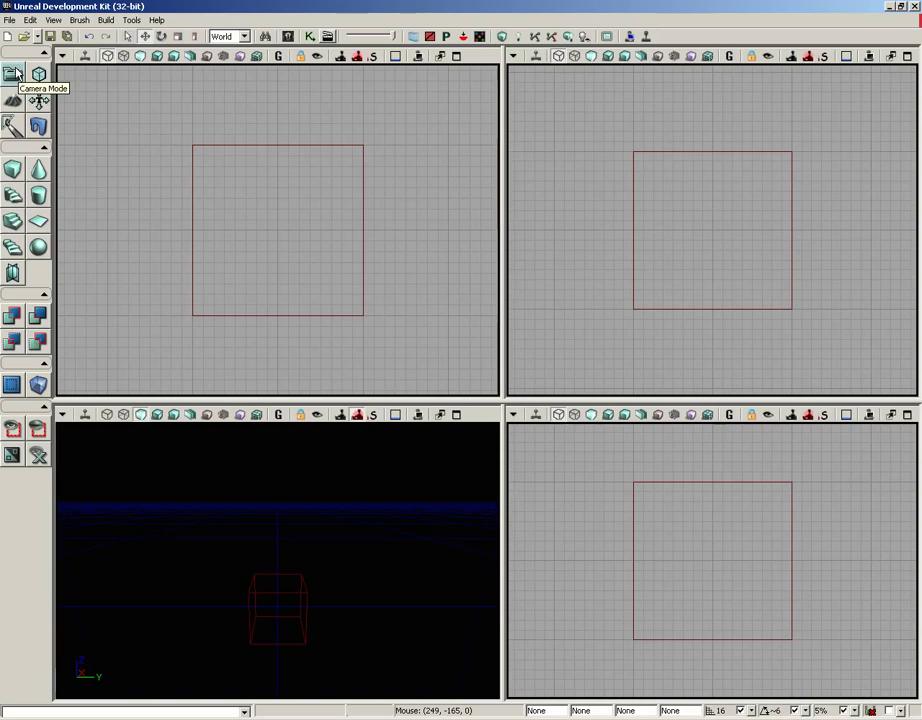
Open the map VCTF-Necropolis.udk and look around its buildings in the perspective view
click(12, 21)
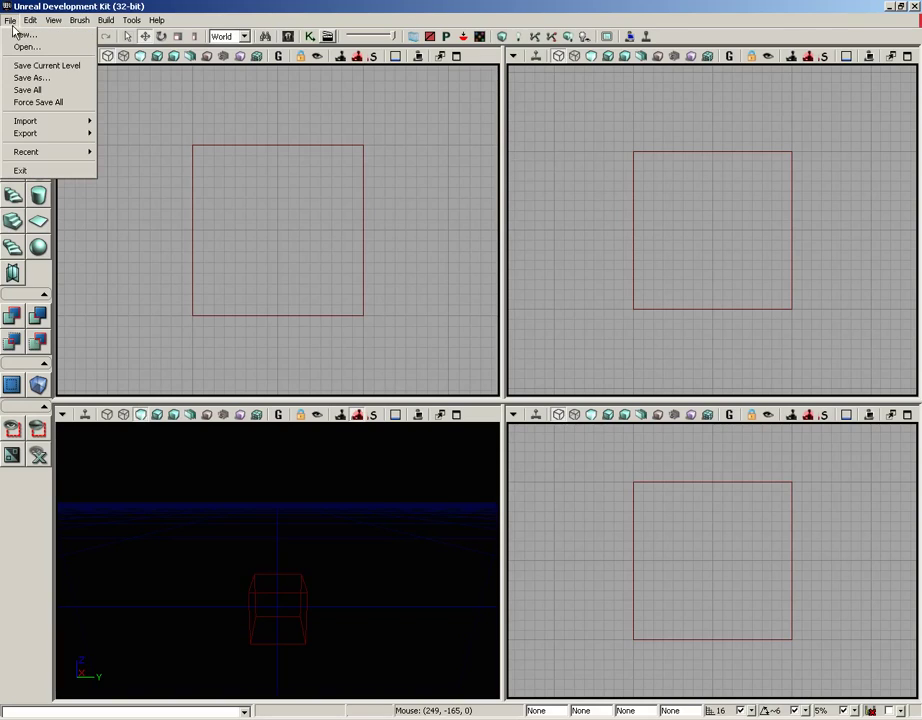
click(24, 47)
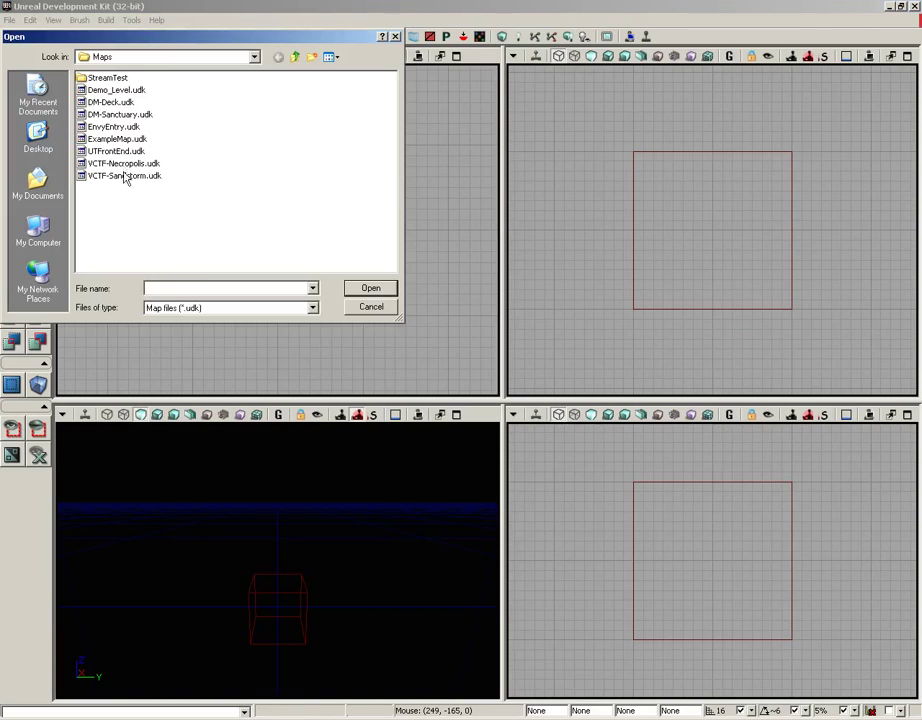
double_click(186, 164)
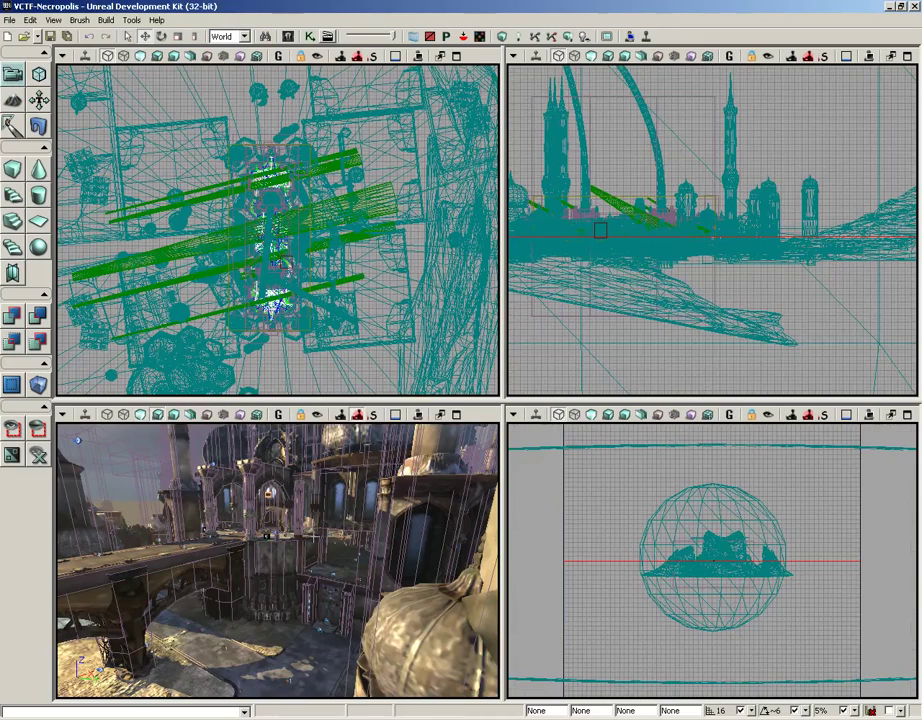
drag(314, 574, 135, 535)
drag(245, 580, 220, 603)
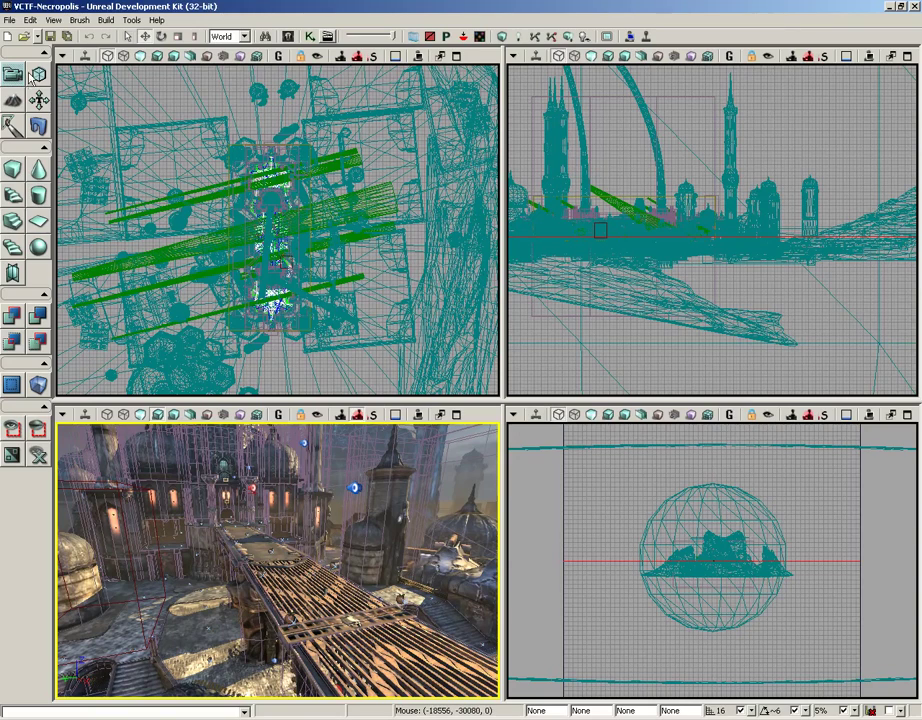
drag(277, 560, 140, 560)
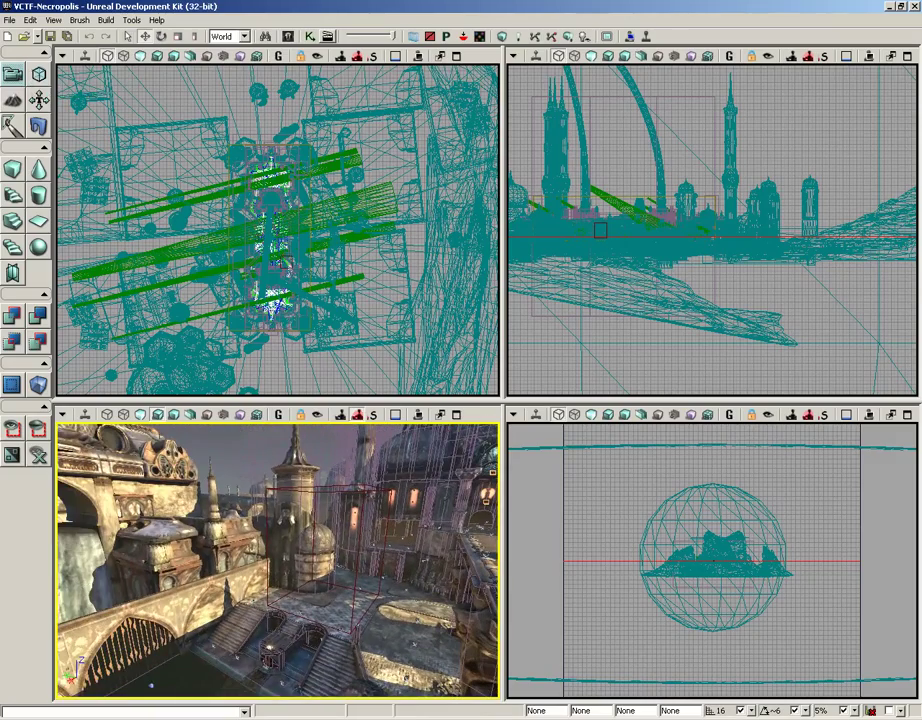
Switch to Geometry Mode and move the Geometry Tools window clear of the perspective view
click(39, 75)
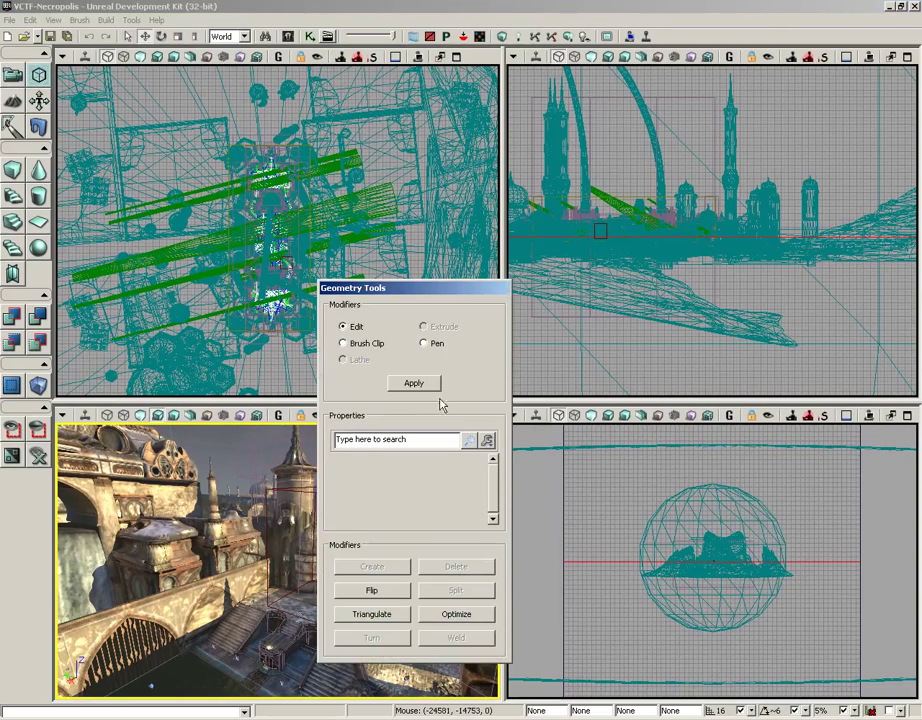
drag(391, 299, 702, 230)
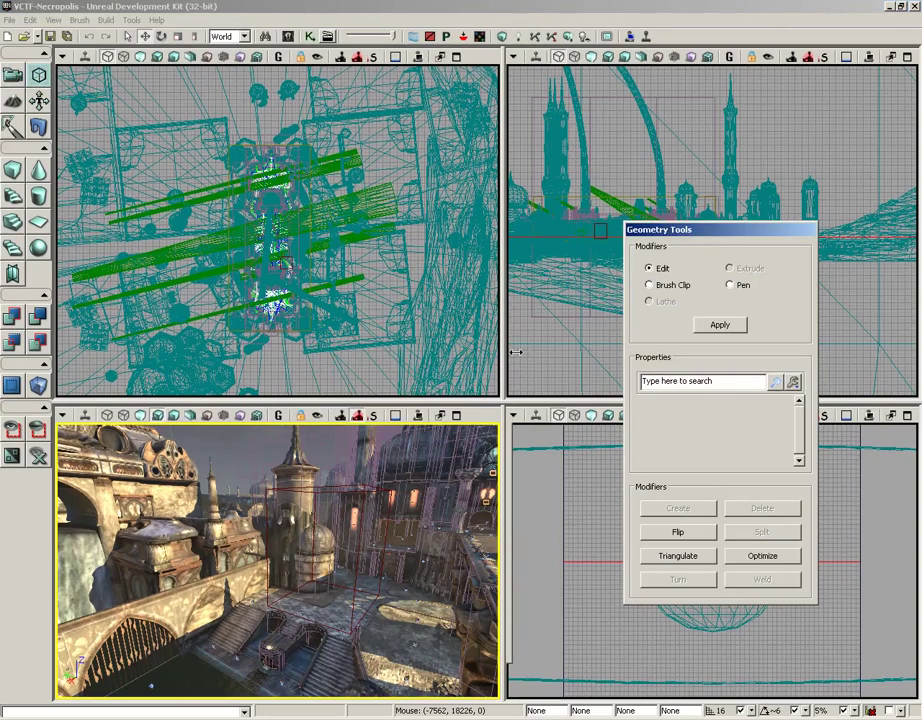
middle_drag(278, 560, 278, 498)
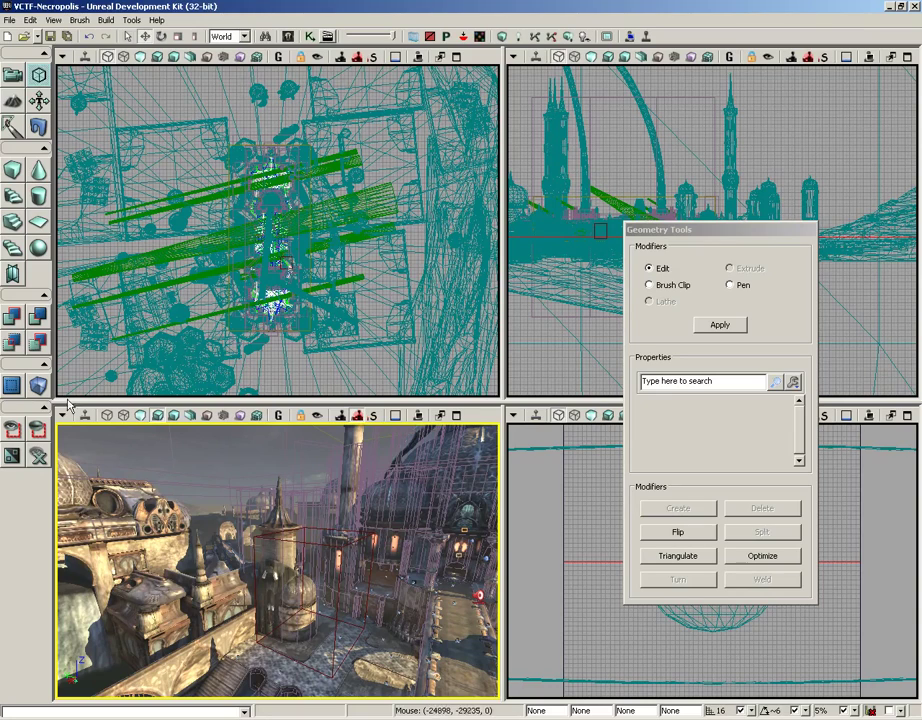
Create a new level with Additive geometry style and frame the builder brush in a maximized perspective view
click(9, 20)
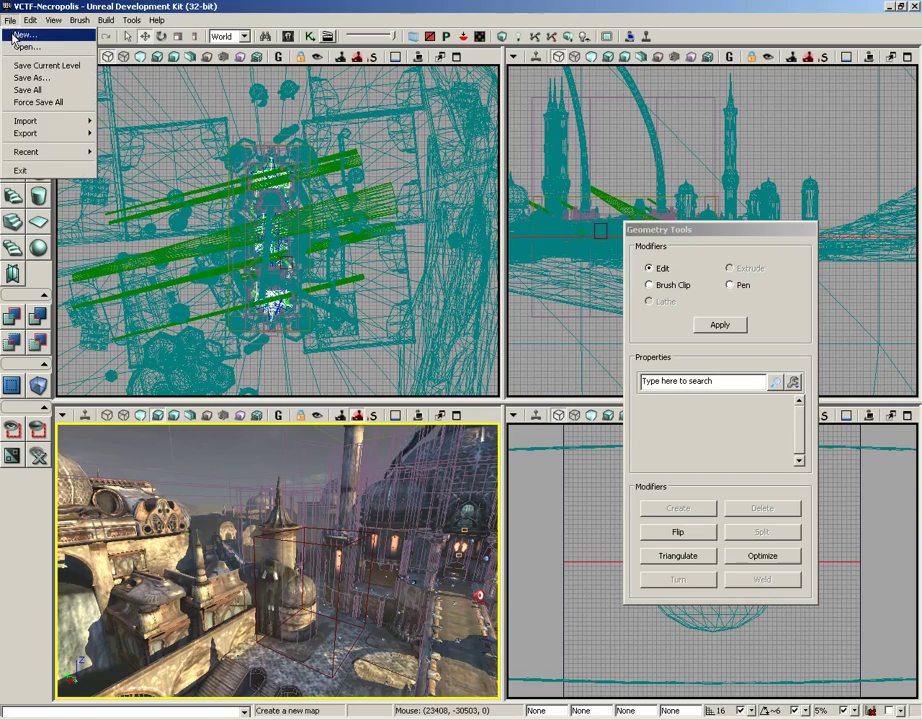
click(22, 34)
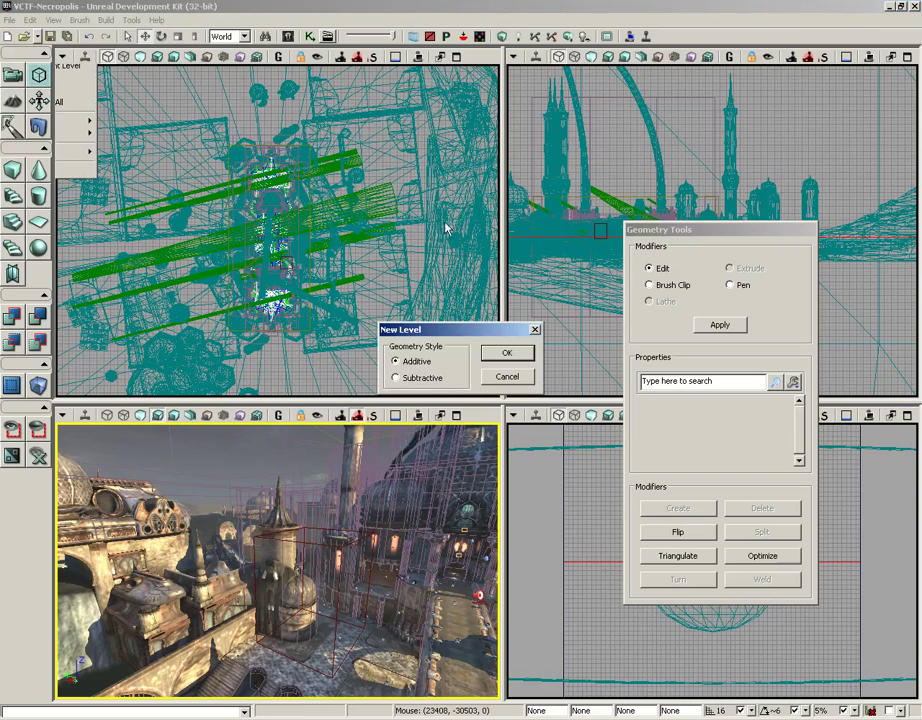
click(506, 353)
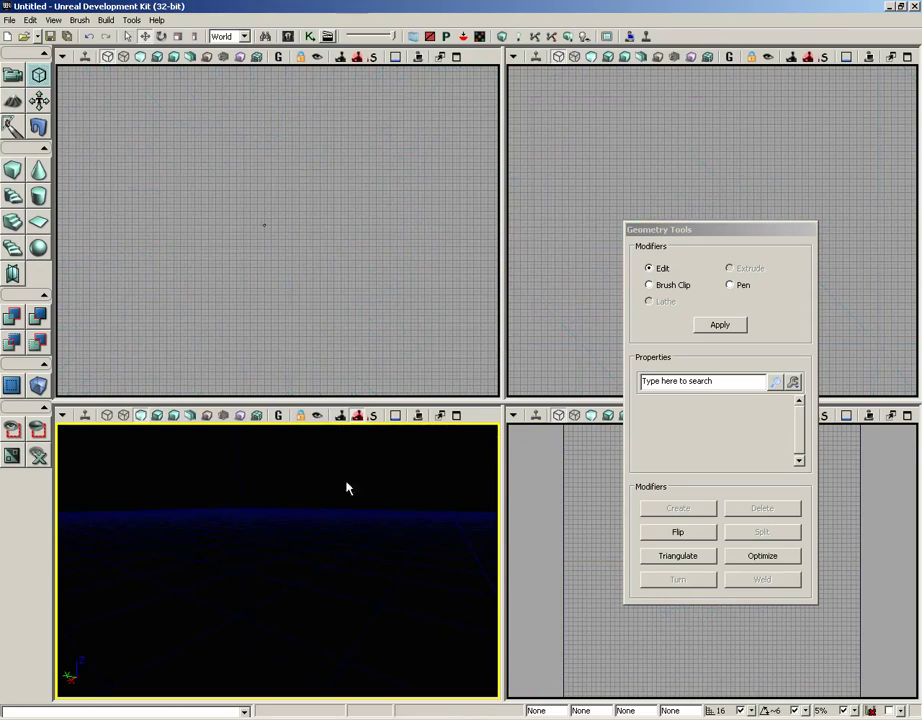
middle_drag(500, 630, 499, 697)
mouse_move(498, 660)
mouse_down()
mouse_move(494, 486)
mouse_move(410, 393)
mouse_move(381, 280)
mouse_move(329, 235)
mouse_move(272, 369)
mouse_up()
click(456, 415)
right_drag(272, 362, 260, 318)
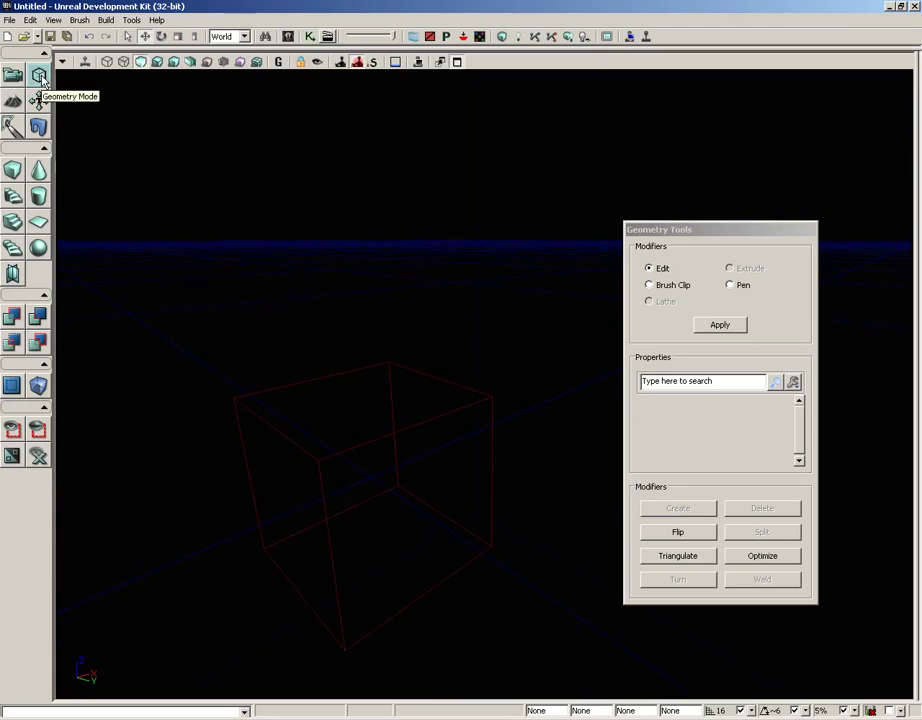
Select the builder brush and pull one of its top corner vertices upward and outward along the X axis
click(420, 422)
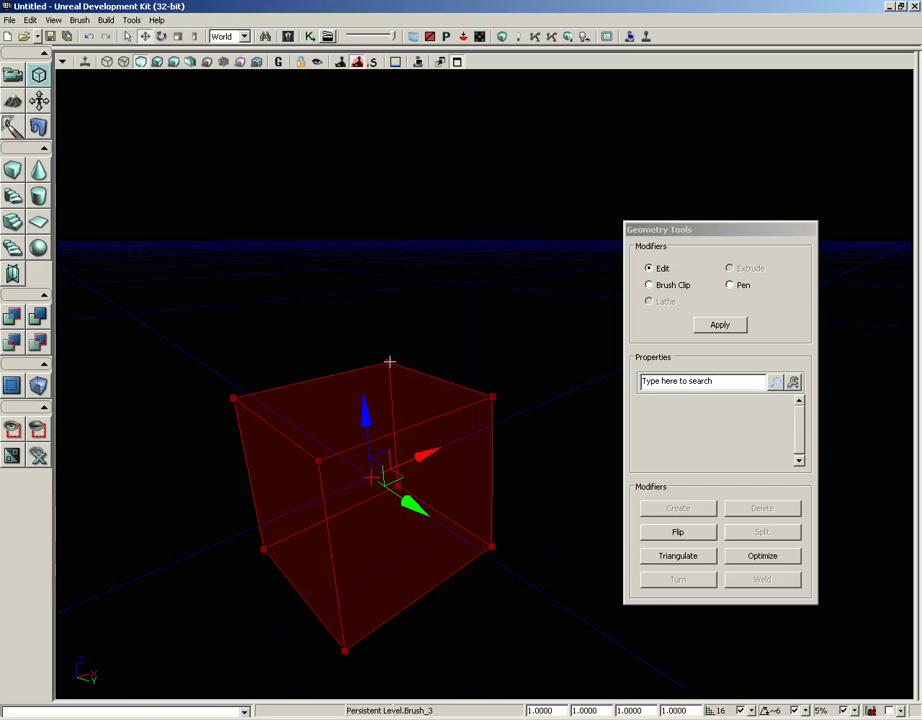
click(233, 398)
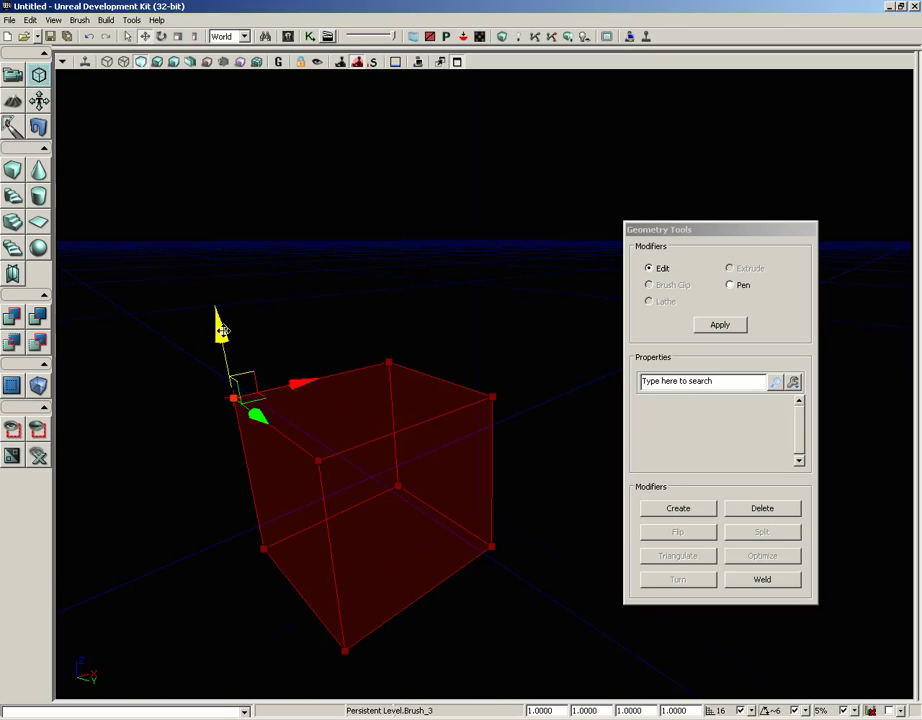
drag(220, 325, 222, 240)
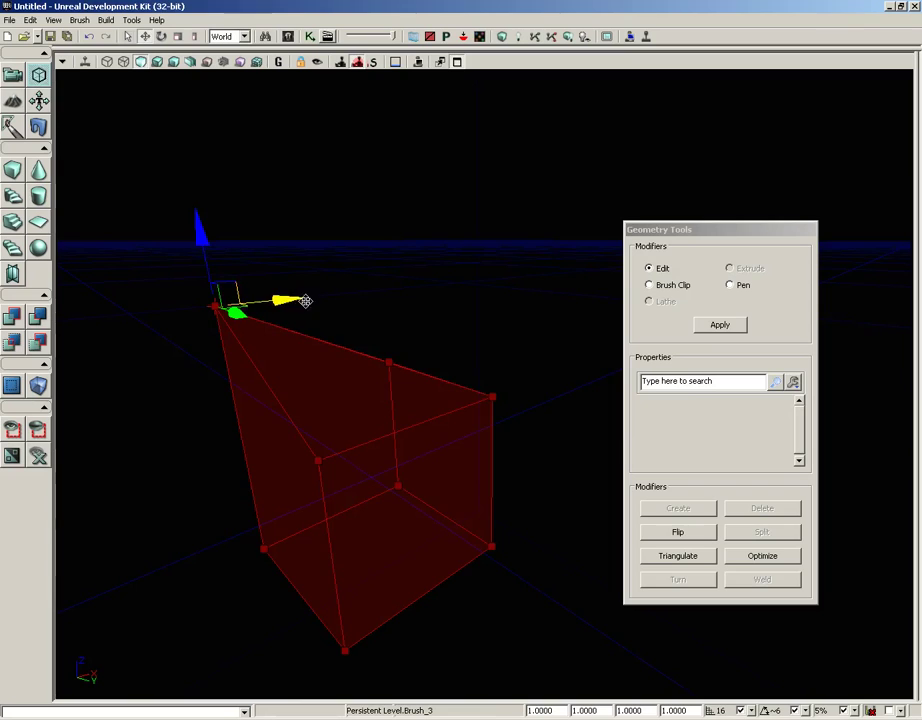
mouse_move(305, 300)
mouse_down()
mouse_move(196, 300)
mouse_move(214, 300)
mouse_up()
Select the front side face of the builder brush and move it outward along the Y axis
click(264, 486)
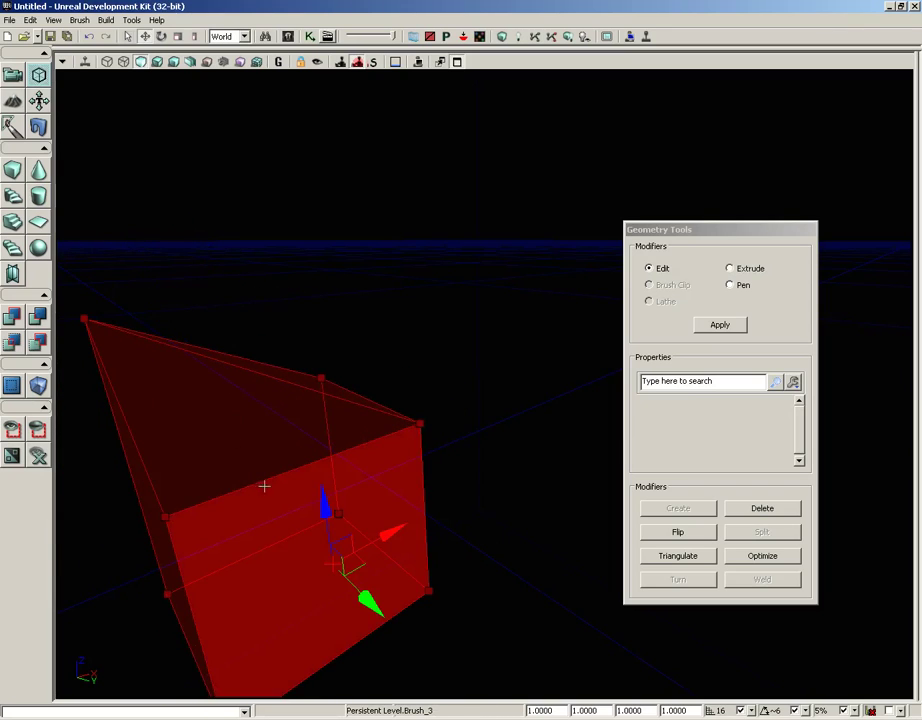
mouse_move(313, 565)
mouse_down()
mouse_move(383, 595)
mouse_move(333, 601)
mouse_move(282, 623)
mouse_up()
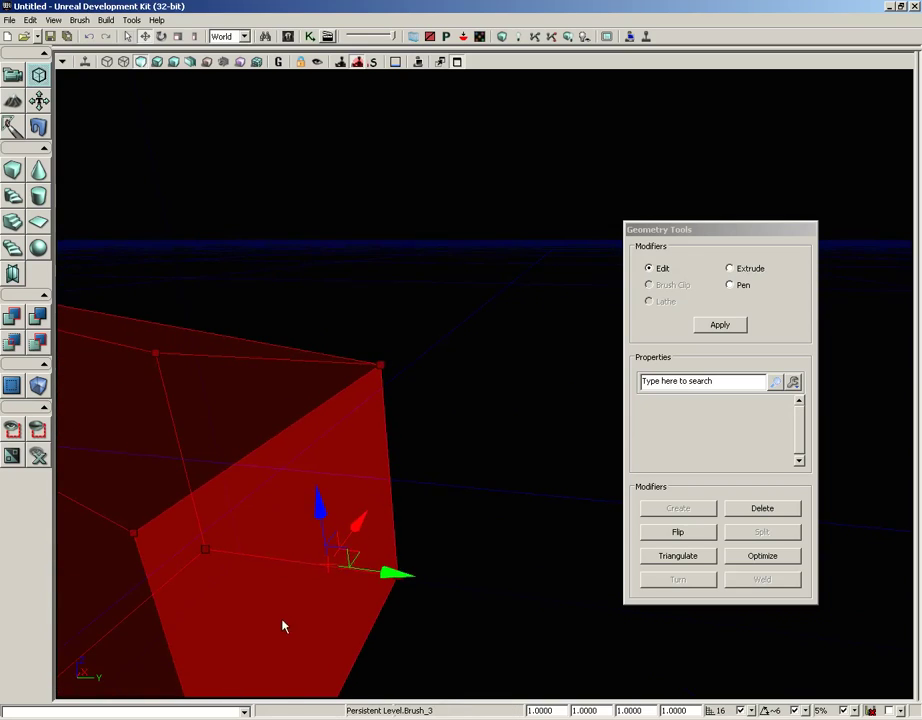
drag(394, 573, 432, 572)
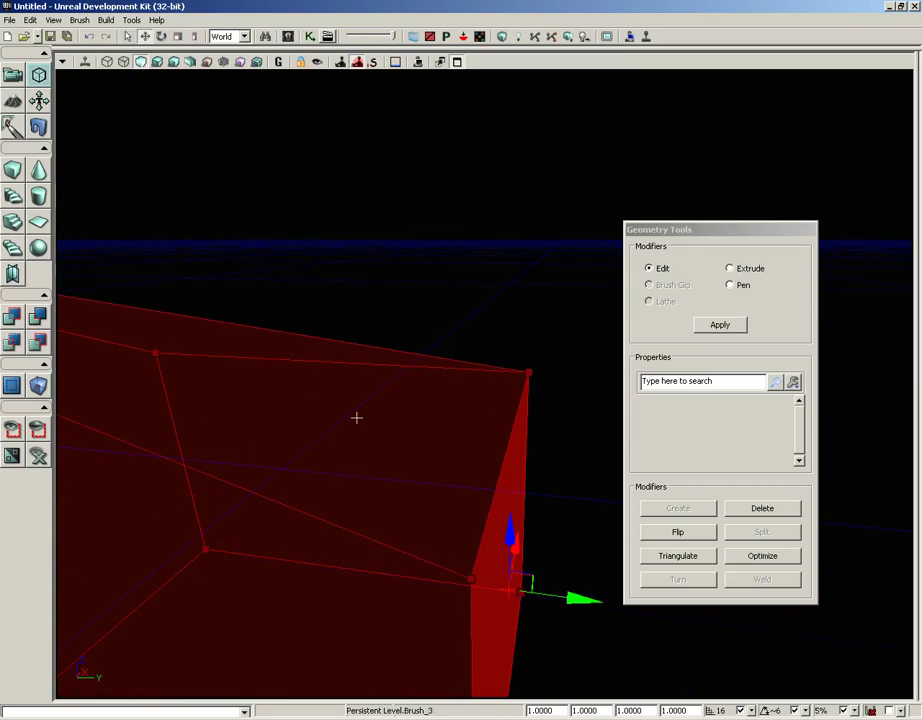
Select the top edge above the extended side face of the brush and raise it along the Z axis
drag(356, 418, 373, 418)
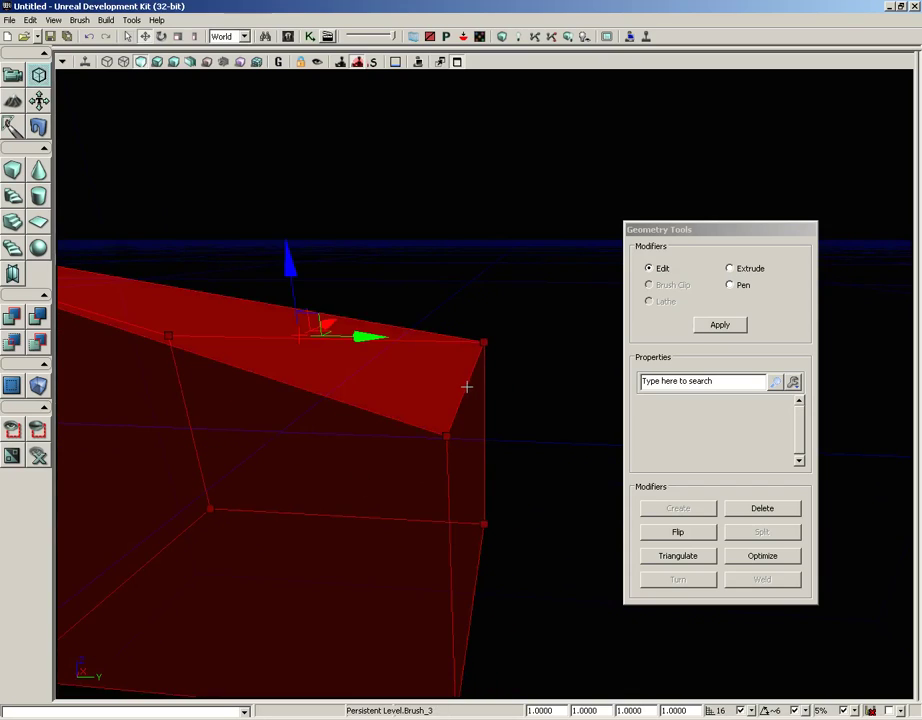
click(466, 387)
click(465, 387)
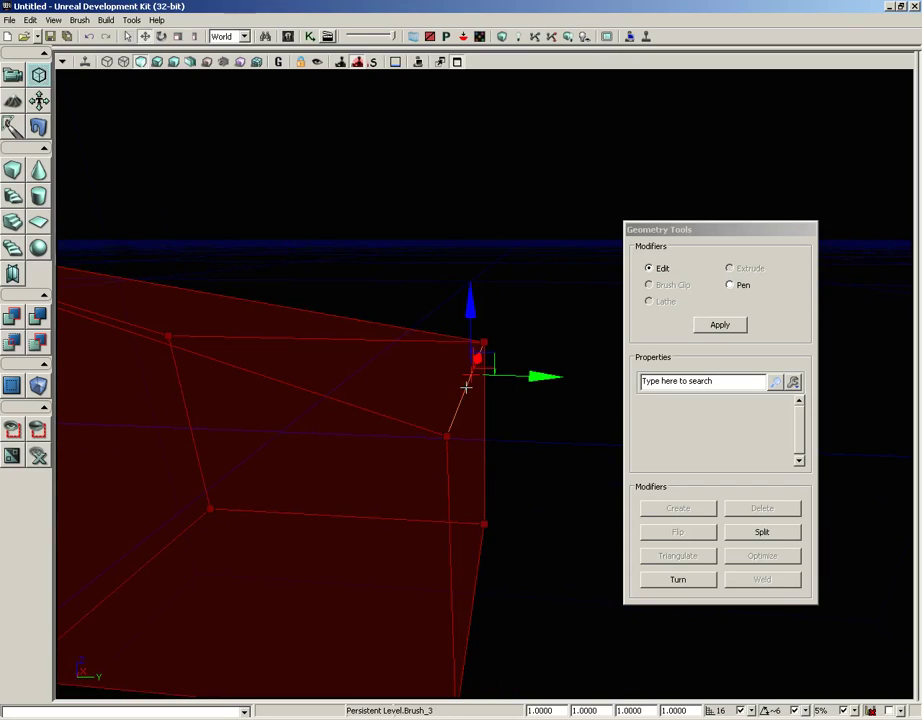
mouse_move(471, 308)
mouse_down()
mouse_move(471, 213)
mouse_move(472, 226)
mouse_move(459, 183)
mouse_up()
drag(414, 387, 333, 473)
middle_drag(333, 473, 331, 397)
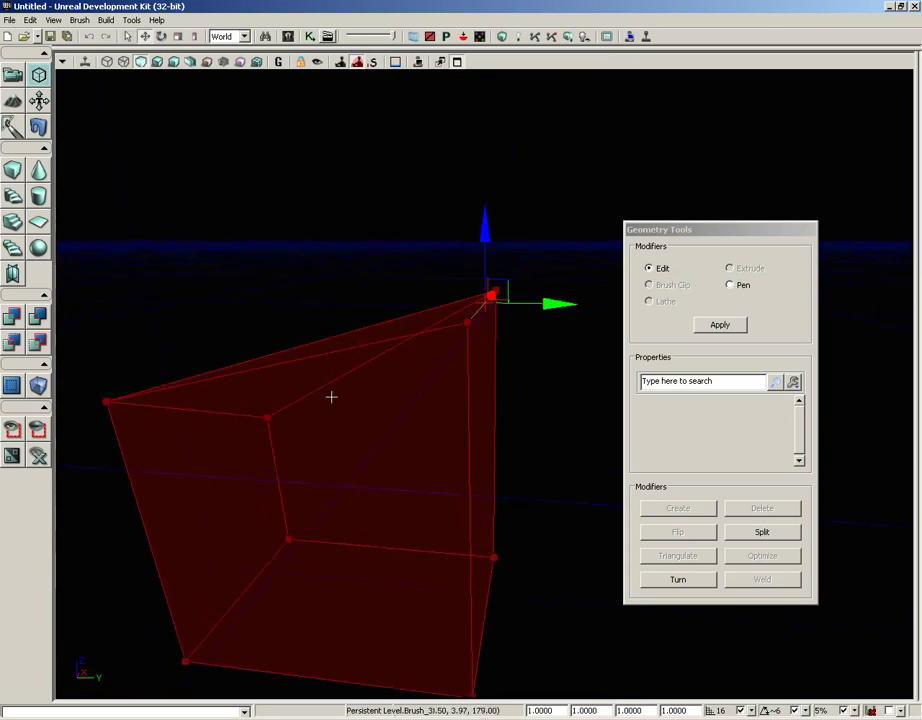
right_drag(331, 397, 333, 422)
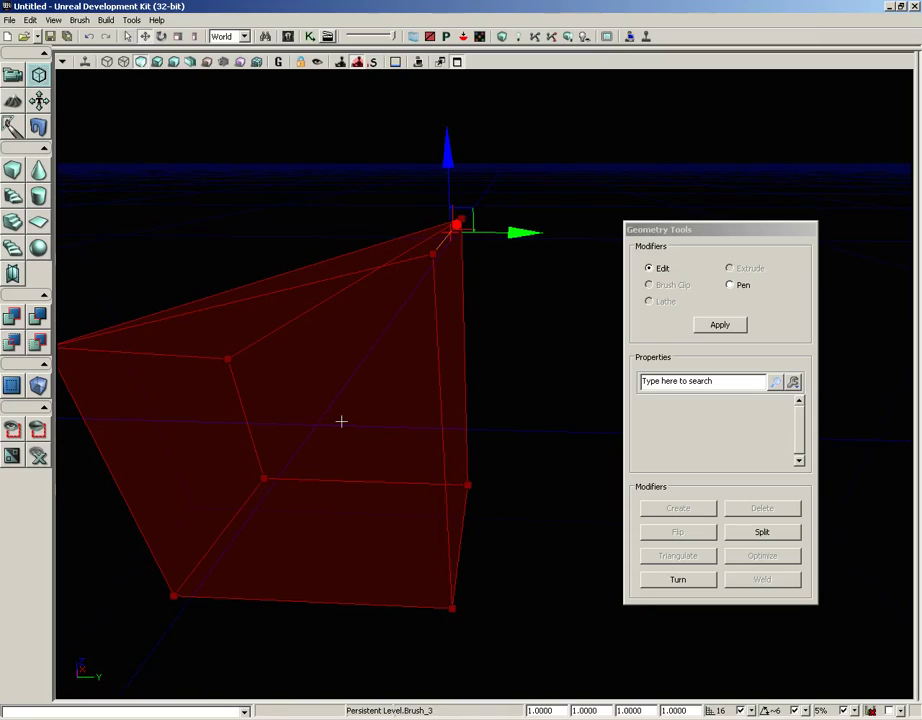
Reset the builder brush to a cube, and switch to Terrain Editing mode with its window moved aside
click(13, 172)
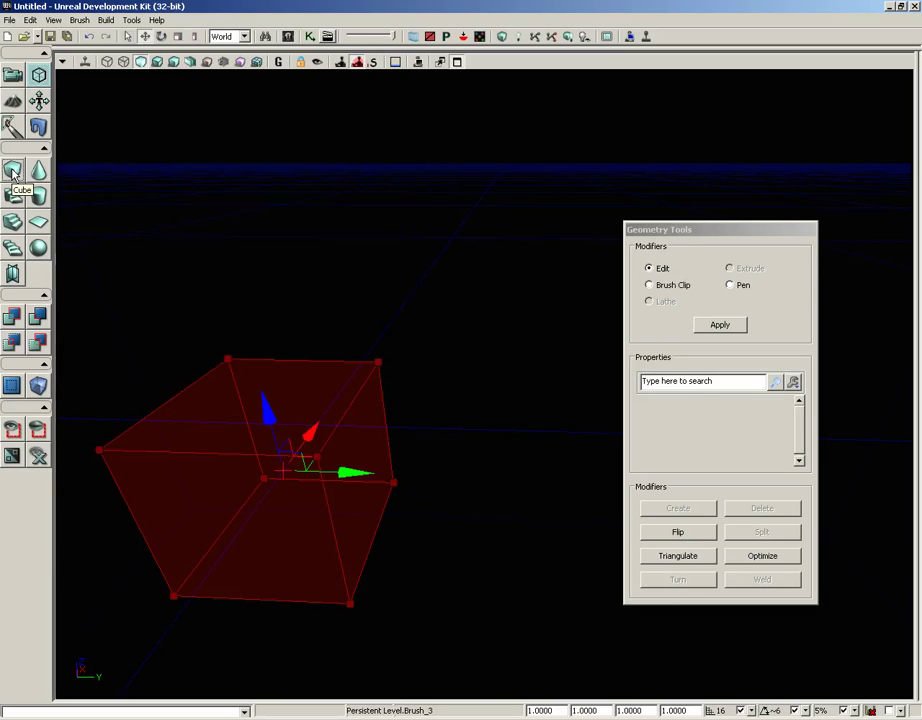
click(12, 104)
mouse_move(314, 90)
mouse_down()
mouse_move(405, 106)
mouse_move(513, 104)
mouse_up()
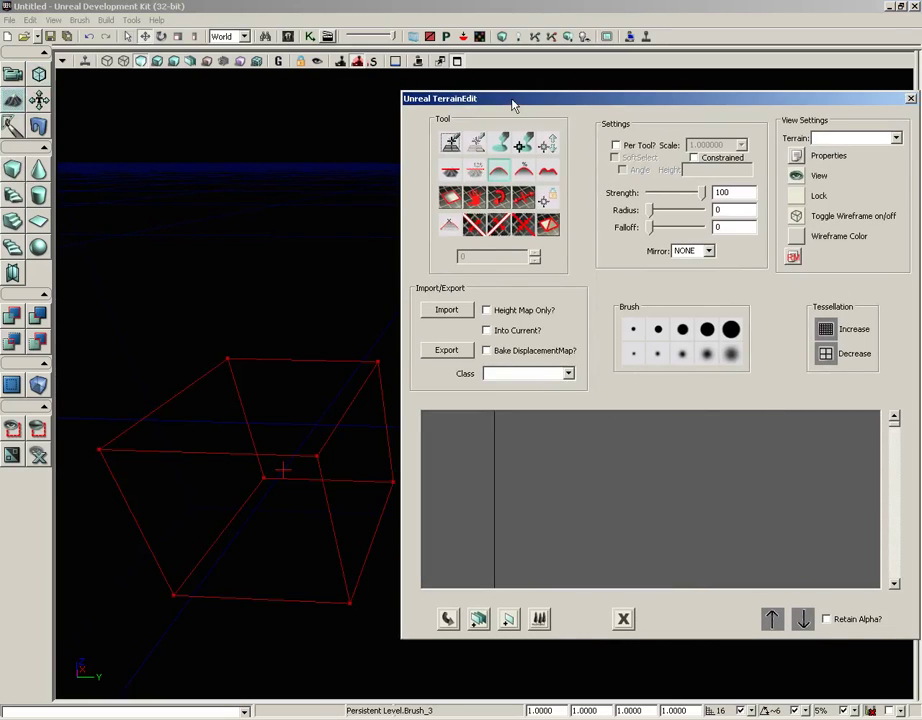
Open the map VCTF-Sandstorm.udk without saving the changes to the untitled level
click(9, 20)
click(18, 31)
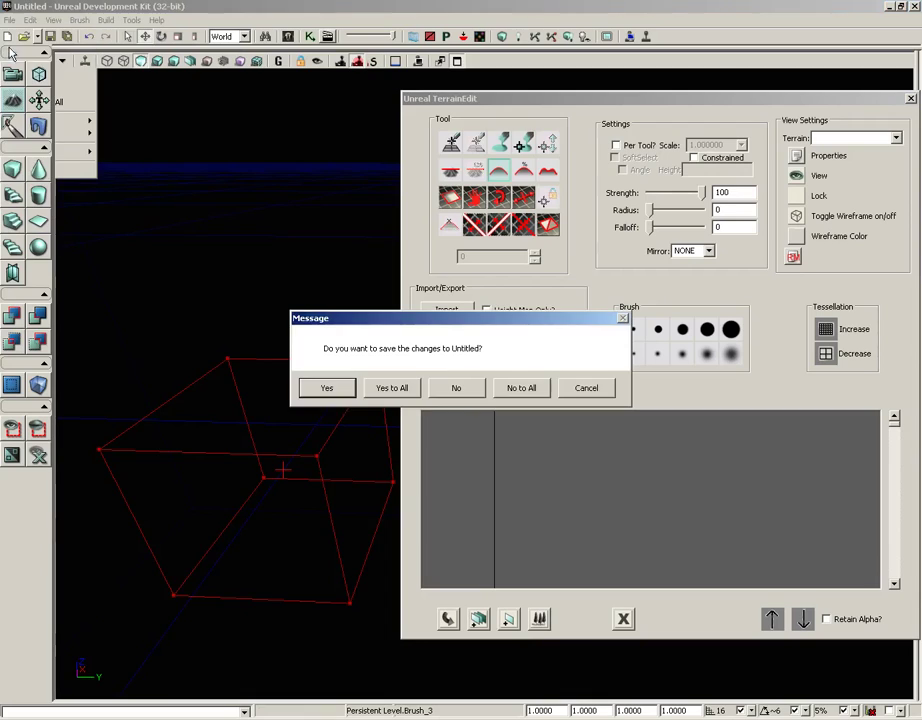
click(456, 387)
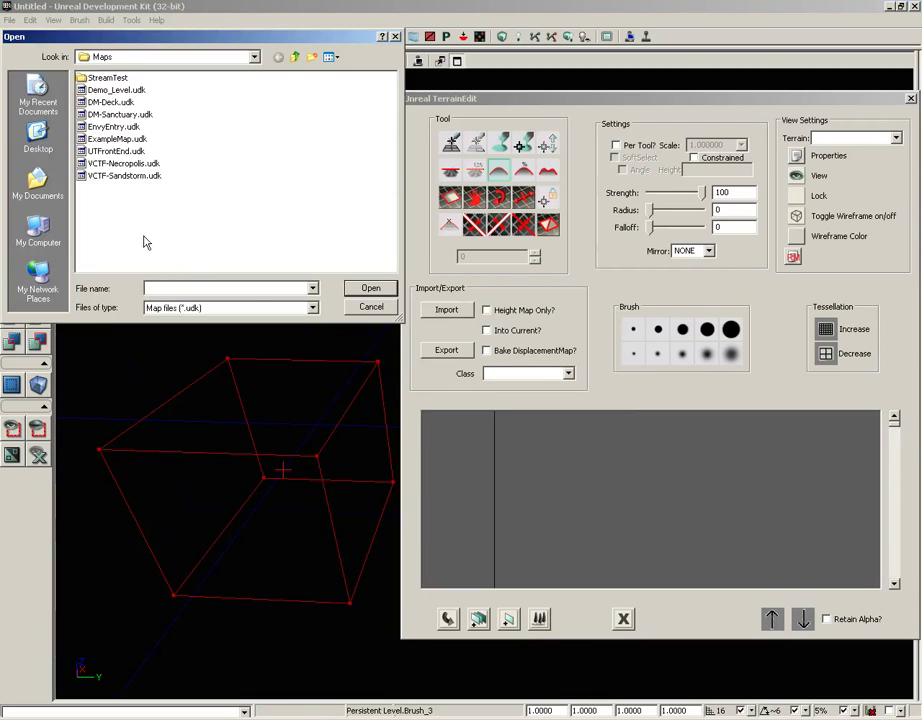
click(118, 177)
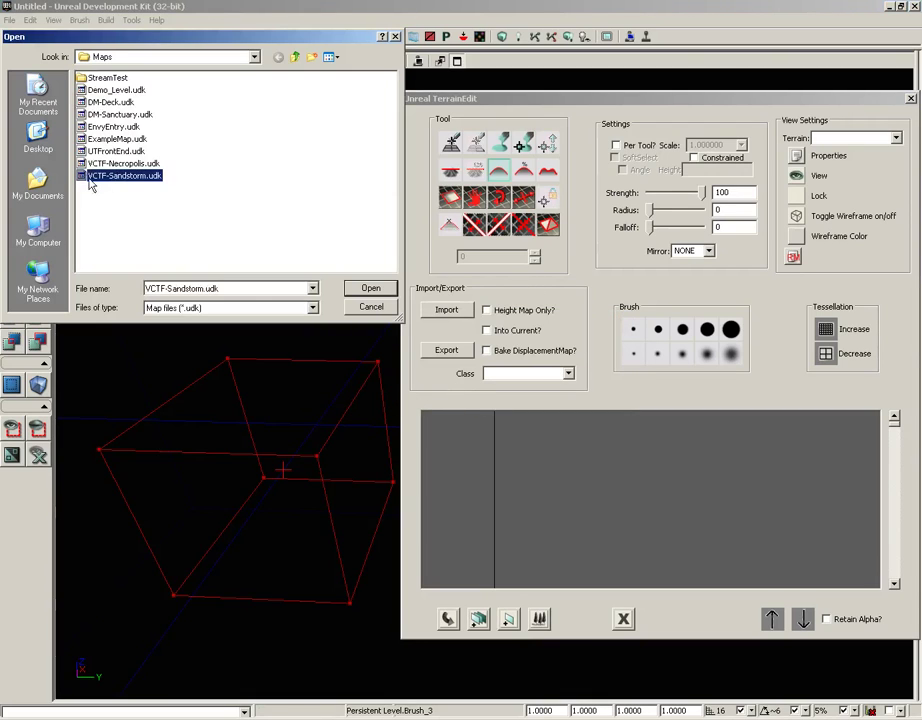
click(371, 288)
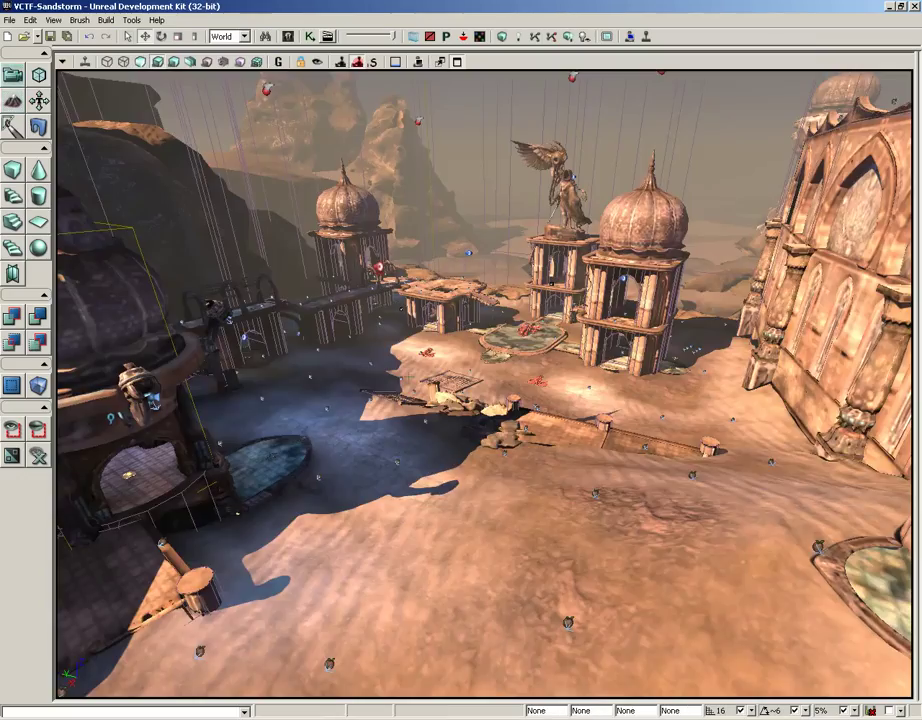
Look around the Sandstorm map and bring up the terrain editor for its terrain
mouse_move(453, 485)
mouse_down()
mouse_move(540, 430)
mouse_move(833, 303)
mouse_move(702, 330)
mouse_move(590, 420)
mouse_move(453, 485)
mouse_up()
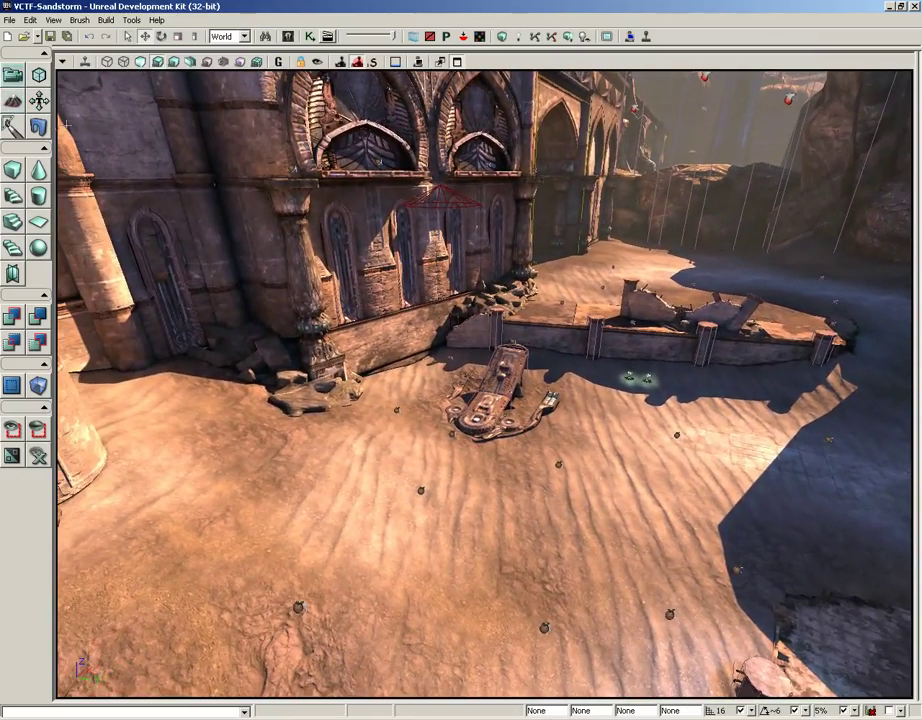
click(13, 100)
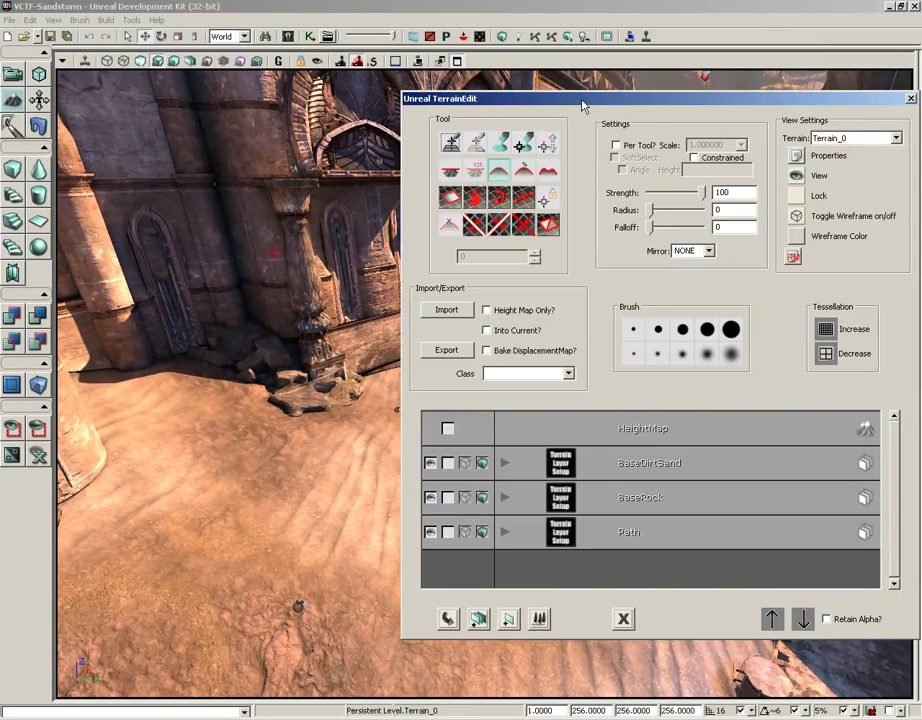
Choose the terrain Paint tool with radius 393 and falloff 645, and move the terrain editor window aside
drag(582, 105, 430, 104)
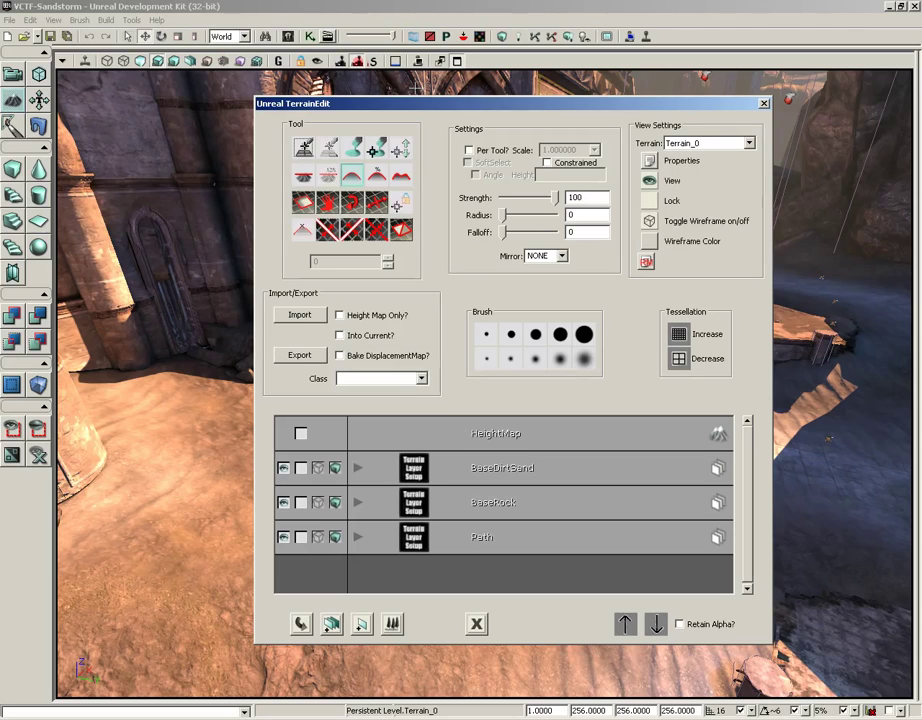
click(353, 148)
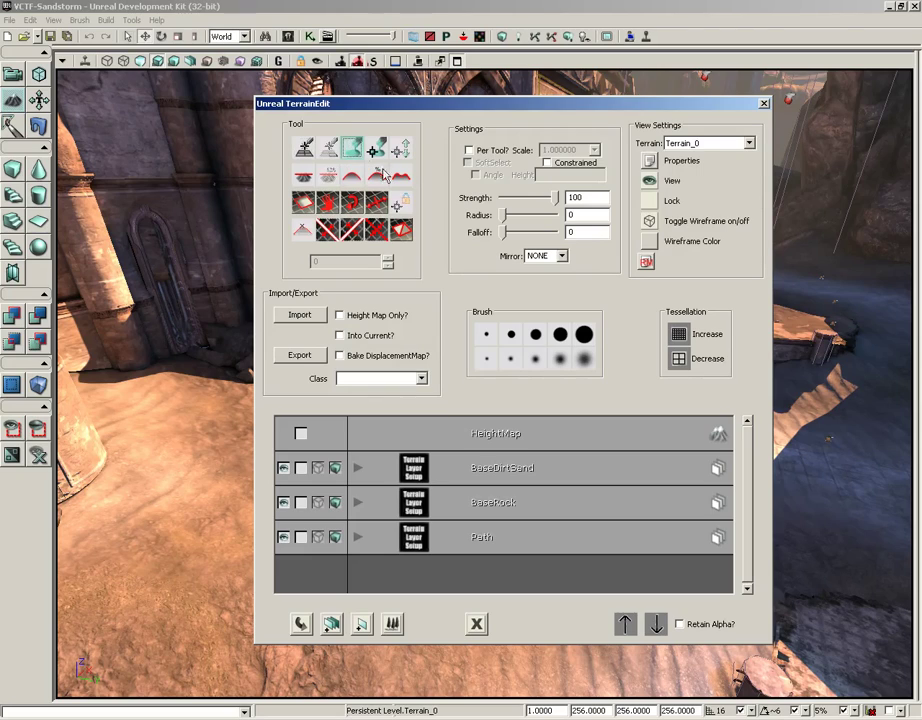
drag(504, 218, 513, 223)
drag(503, 232, 519, 233)
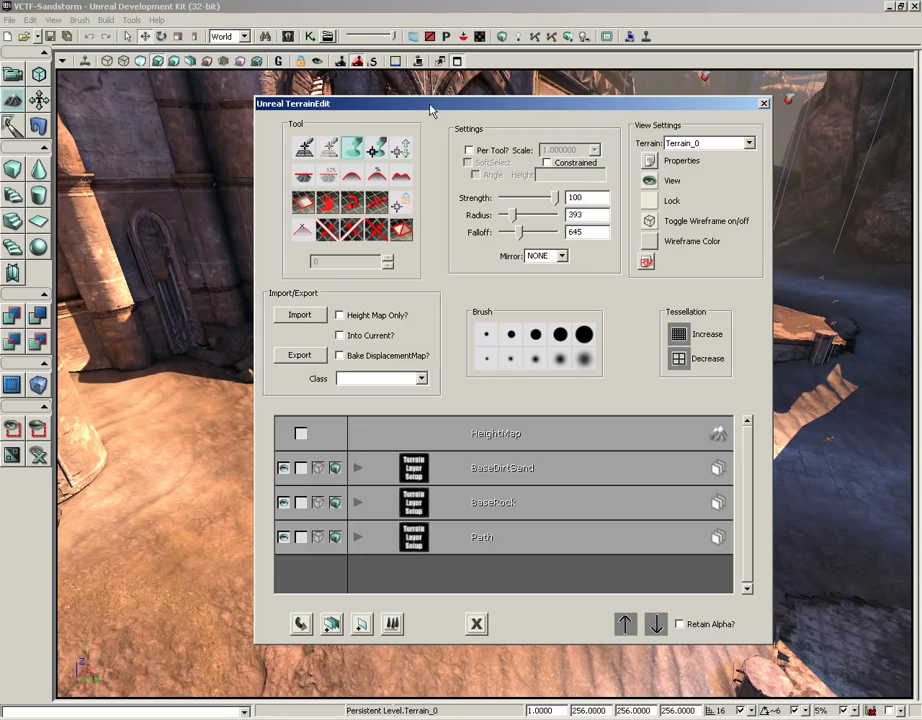
drag(301, 105, 853, 128)
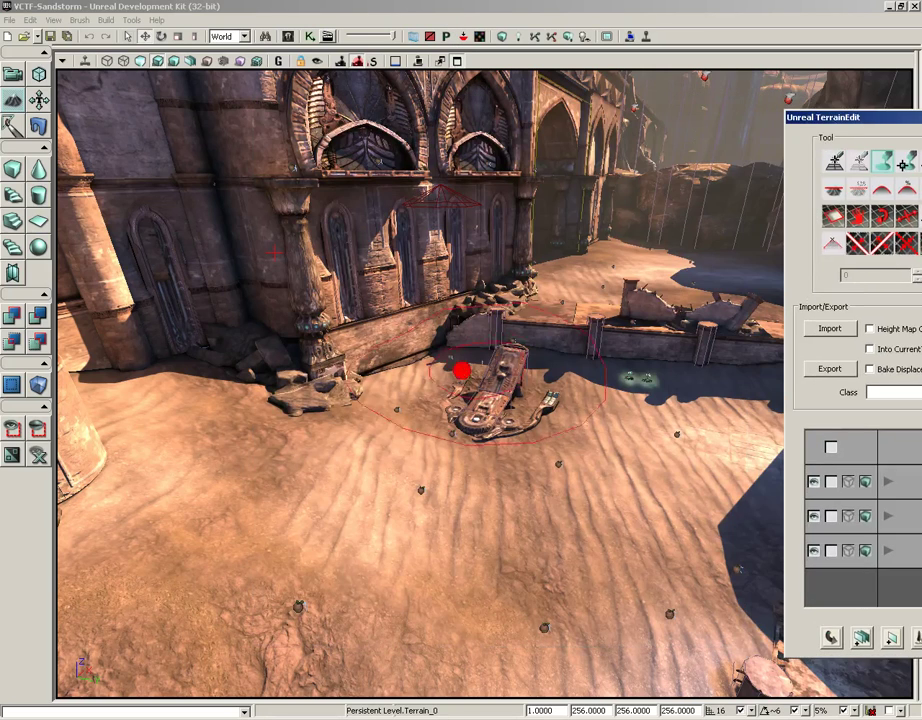
Raise the sand terrain in front of the building into tall hills, and lower the raised ground back down with the same brush
mouse_move(348, 510)
mouse_down()
mouse_move(391, 506)
mouse_move(350, 449)
mouse_move(326, 559)
mouse_move(340, 590)
mouse_move(393, 443)
mouse_up()
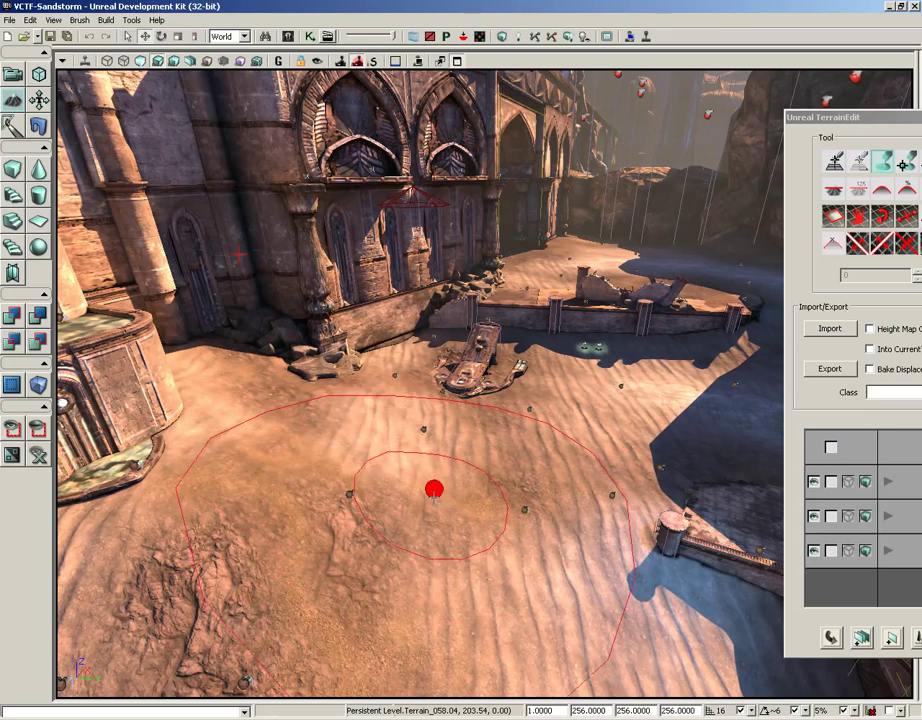
mouse_move(424, 467)
ctrl+mouse_down()
mouse_move(410, 486)
mouse_move(477, 465)
mouse_move(539, 467)
mouse_move(595, 442)
ctrl+mouse_up()
mouse_move(610, 390)
ctrl+mouse_down()
mouse_move(617, 259)
mouse_move(623, 319)
mouse_move(626, 292)
mouse_move(613, 237)
mouse_move(584, 319)
mouse_move(594, 345)
ctrl+mouse_up()
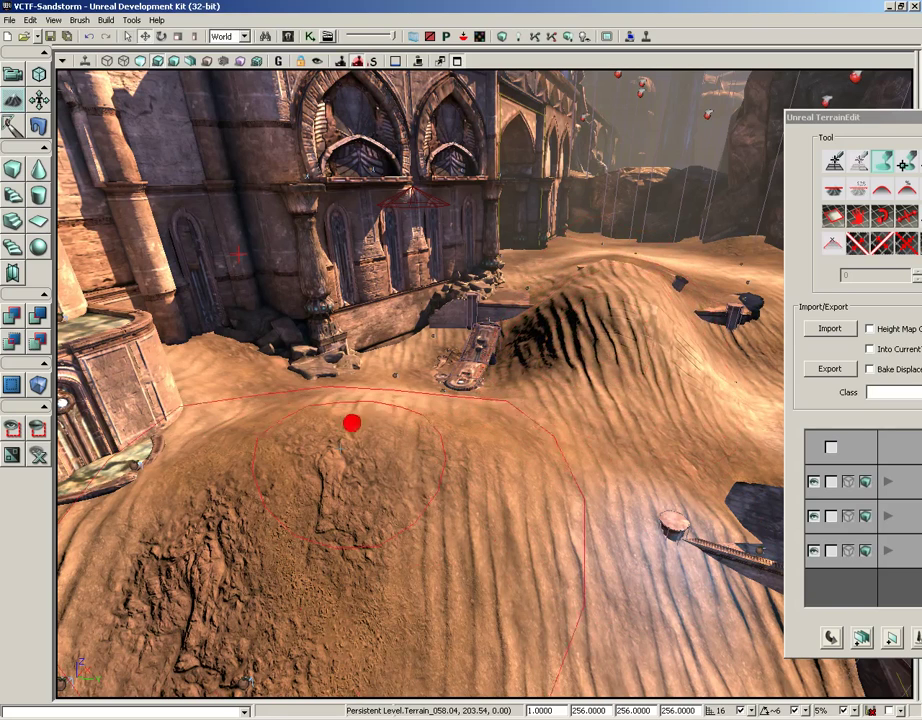
mouse_move(320, 487)
ctrl+right_down()
mouse_move(479, 486)
mouse_move(644, 414)
mouse_move(620, 321)
mouse_move(634, 265)
ctrl+right_up()
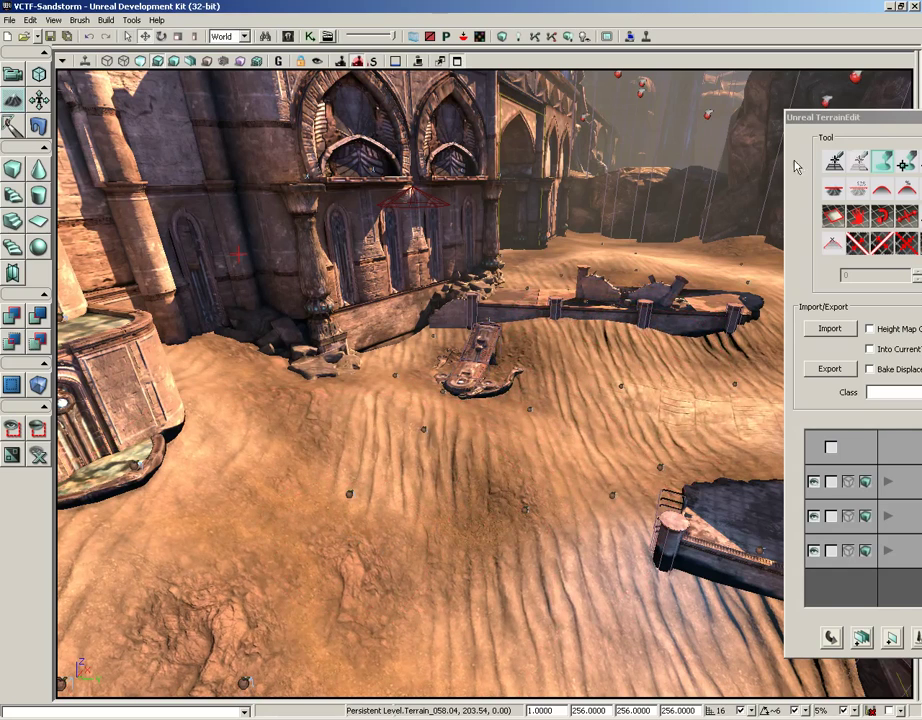
Smooth the reshaped sand terrain in front of the building using the Smooth tool, and shift the terrain editor window
drag(870, 122, 680, 120)
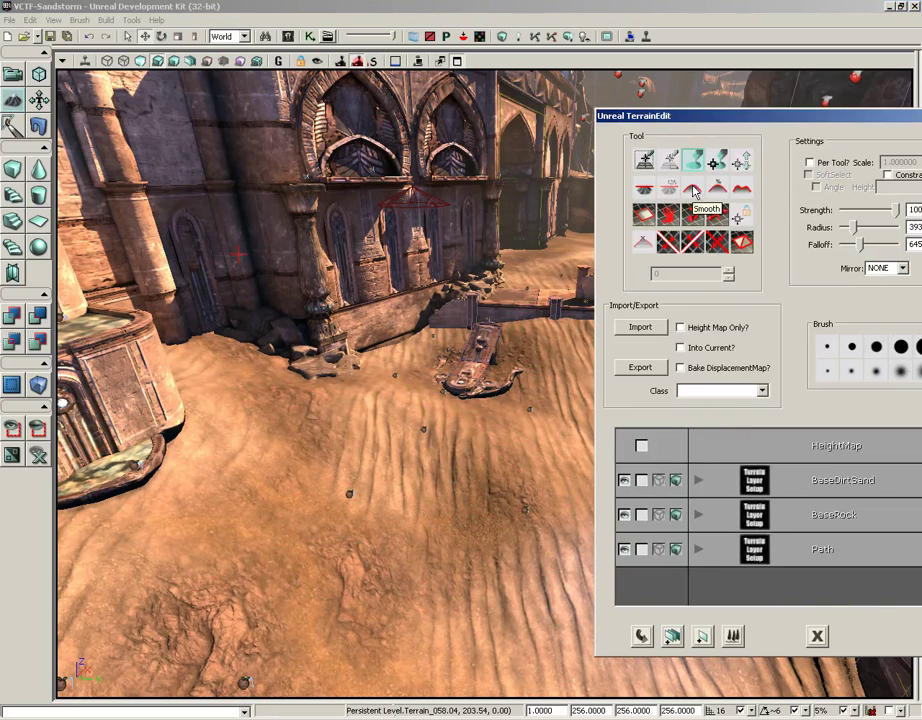
click(694, 187)
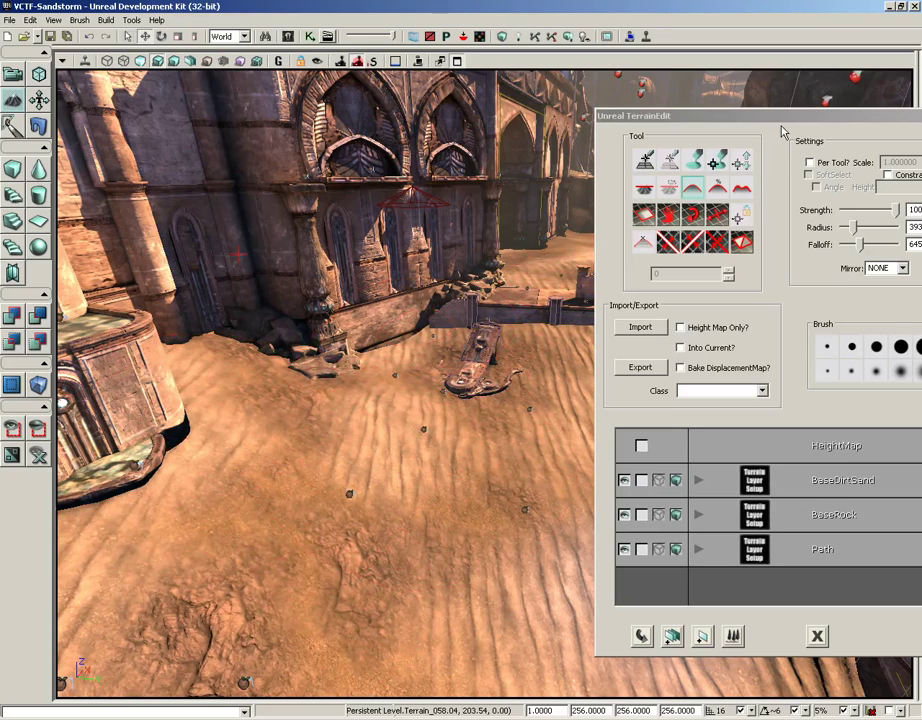
drag(782, 119, 320, 102)
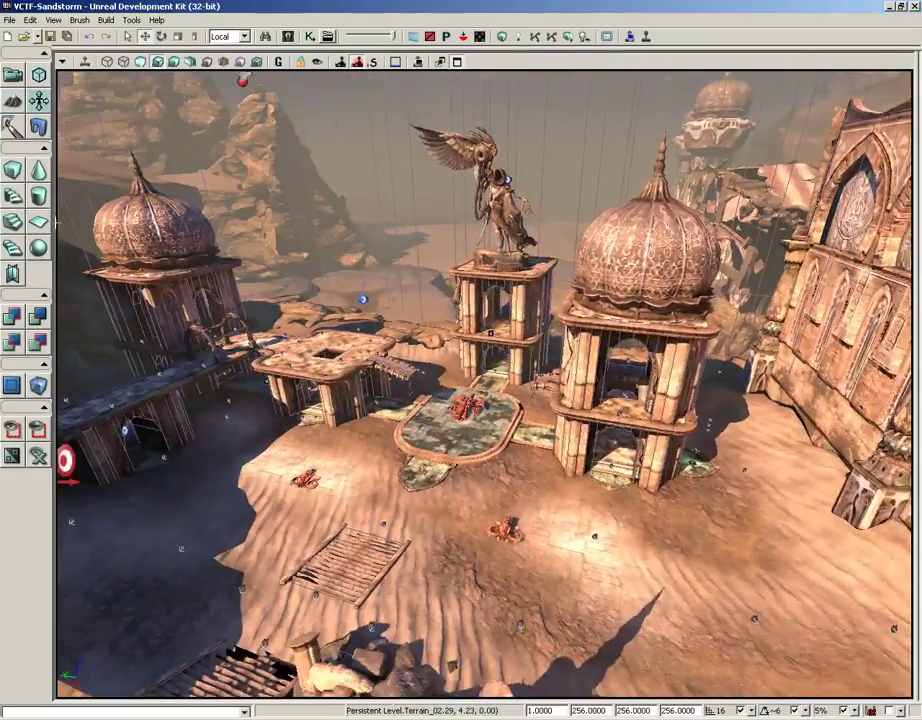
Select the tiled floor surface surrounding the square opening on top of the raised stone platform
drag(355, 337, 305, 200)
drag(397, 426, 350, 340)
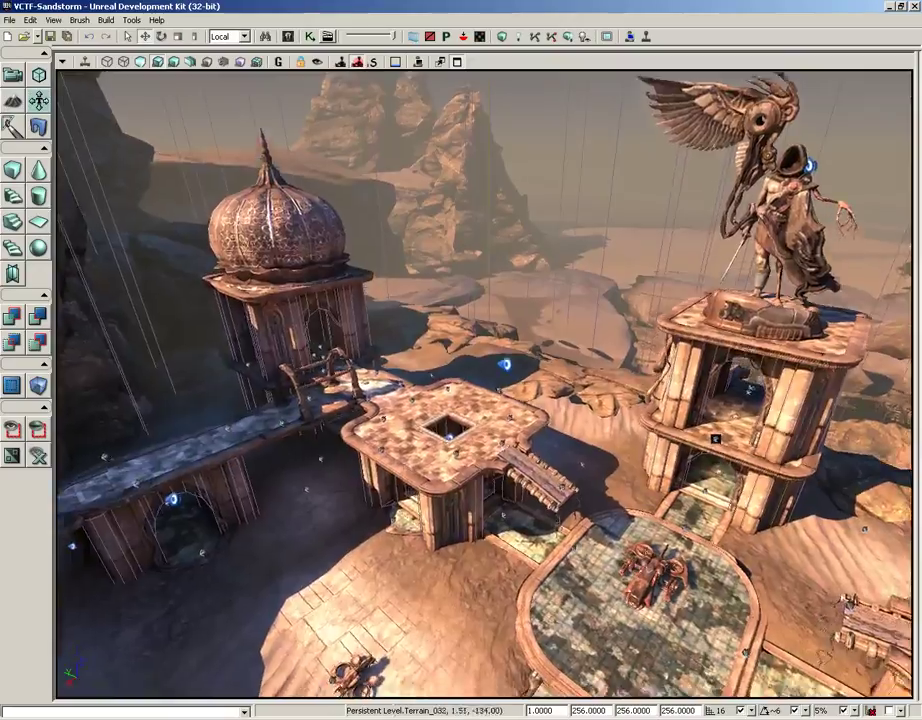
right_drag(350, 340, 338, 510)
drag(338, 510, 220, 66)
drag(337, 404, 337, 380)
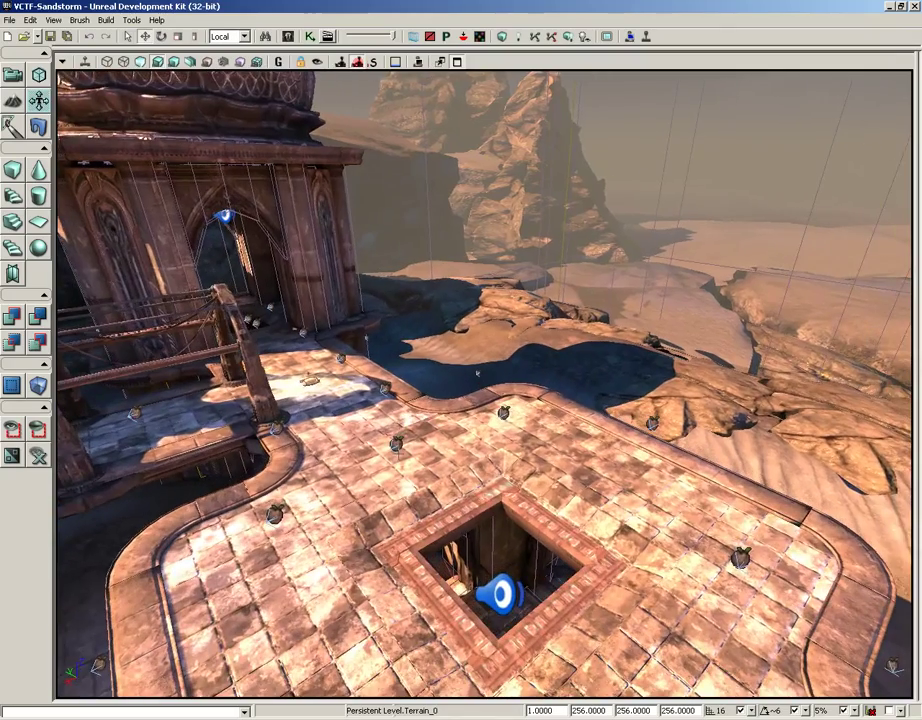
drag(395, 480, 302, 515)
right_drag(395, 480, 405, 540)
drag(395, 480, 410, 455)
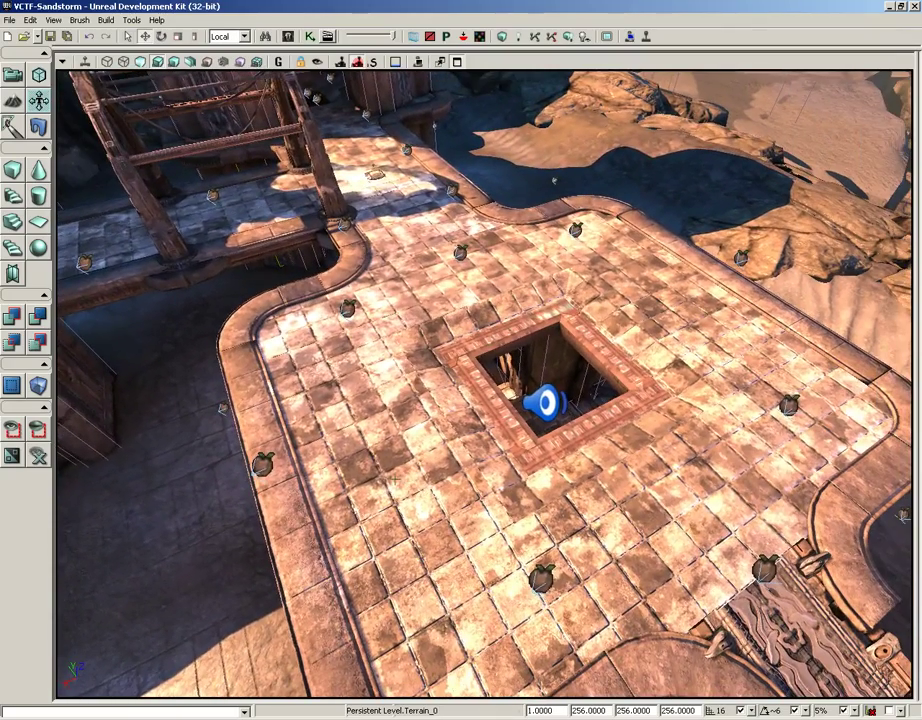
click(395, 480)
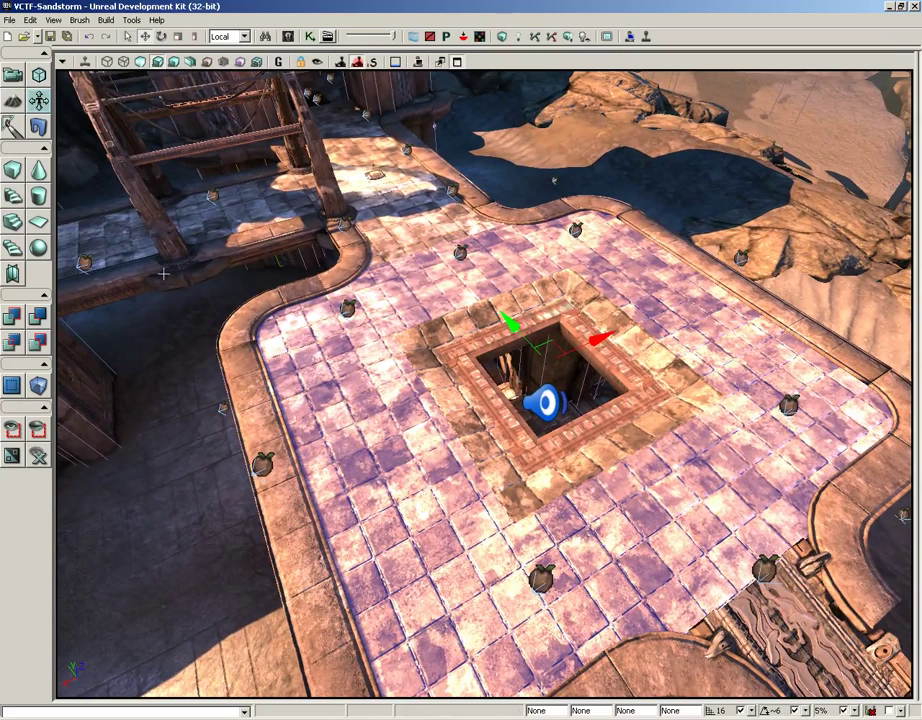
In Texture Alignment mode, shift the selected floor's tile texture along both axes, rotate it, and scale it to smaller tiles
click(14, 73)
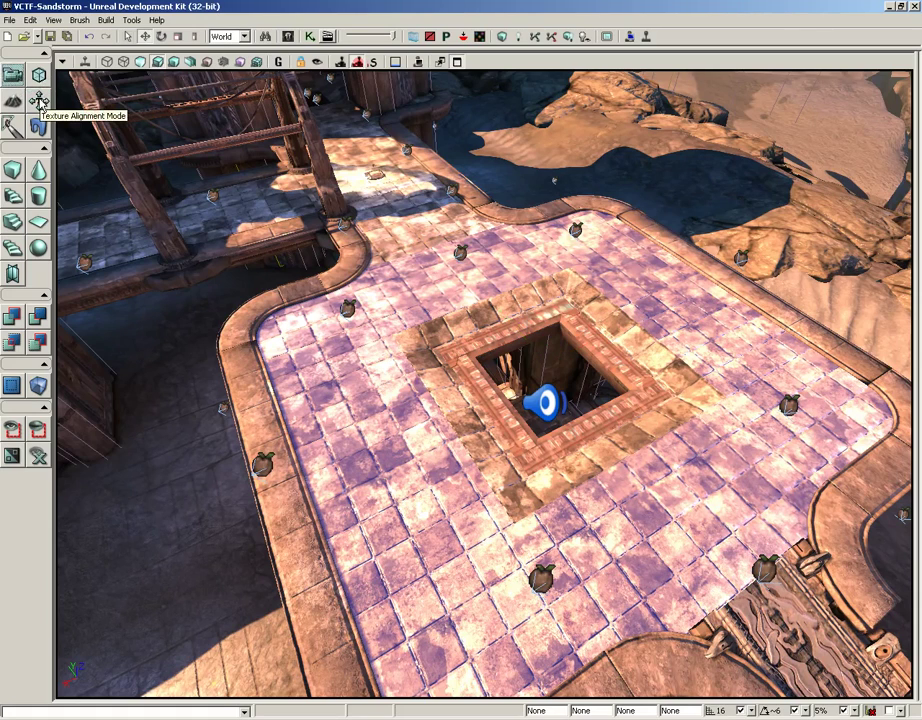
click(39, 101)
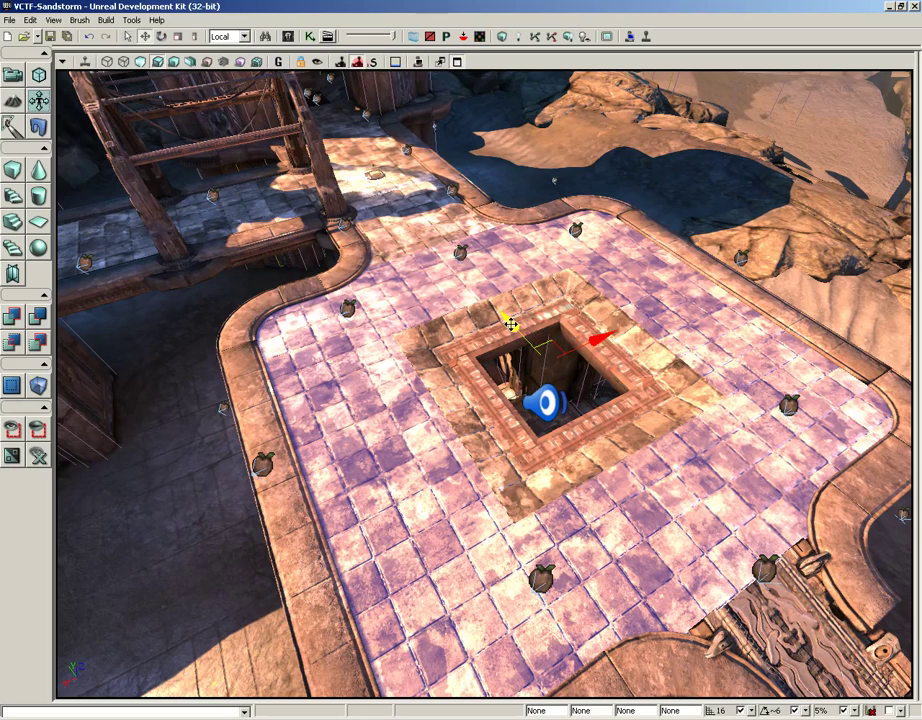
drag(511, 324, 490, 372)
drag(603, 335, 384, 224)
key(space)
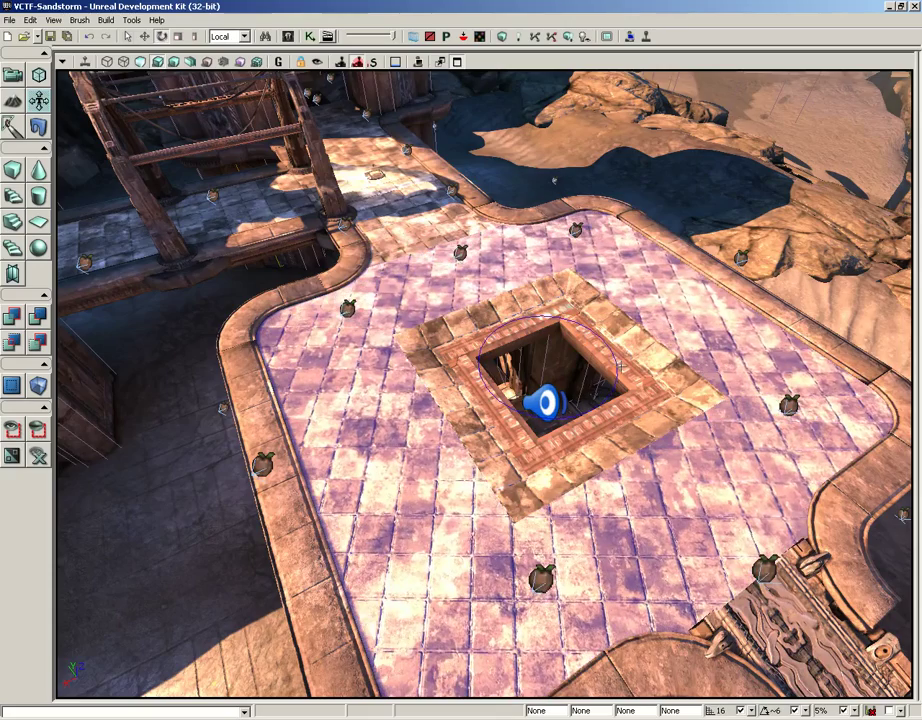
key(space)
drag(556, 304, 570, 70)
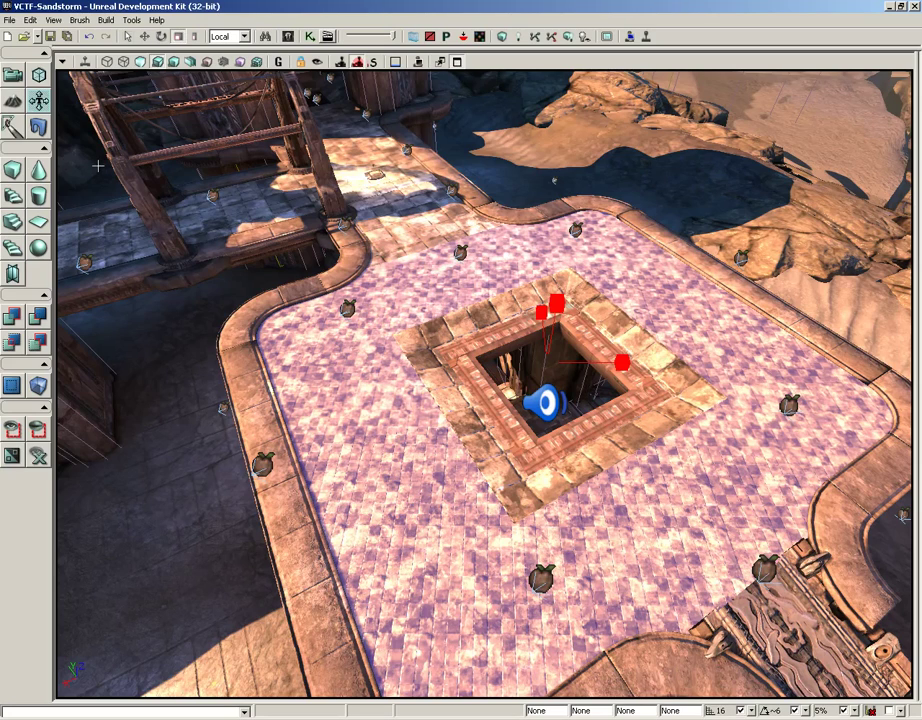
Switch to Mesh Paint mode and examine its brush options along with the statue and domed tower meshes
click(12, 126)
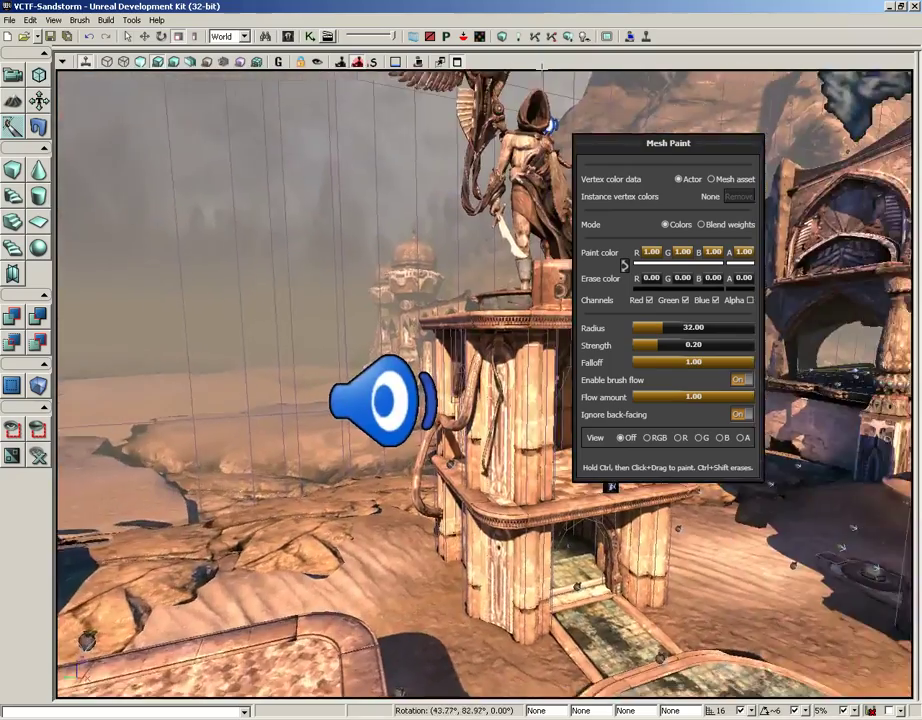
right_drag(460, 330, 560, 290)
middle_drag(560, 290, 560, 225)
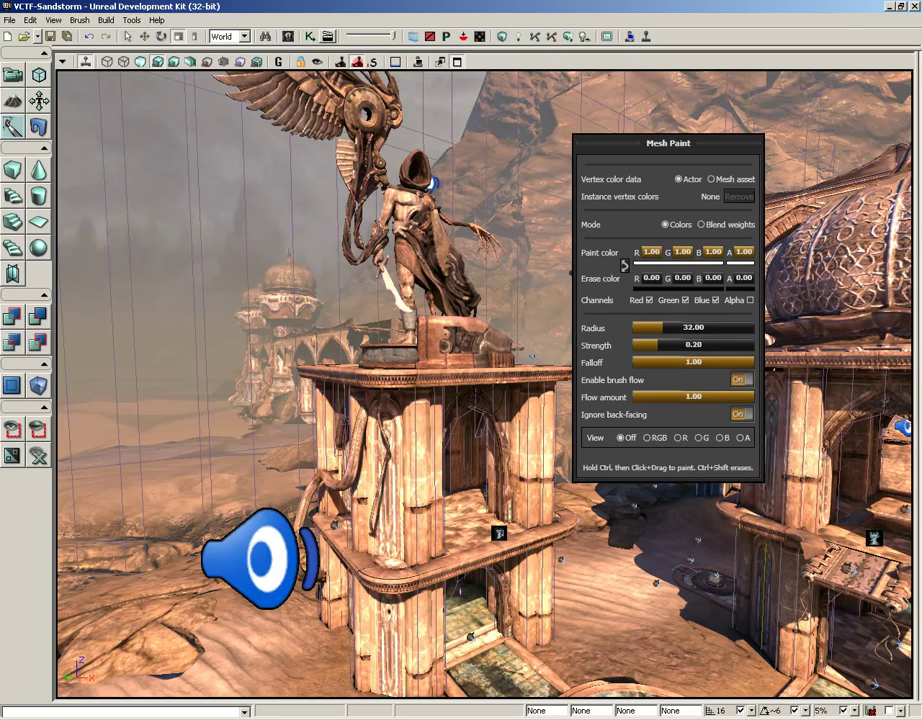
drag(460, 380, 590, 400)
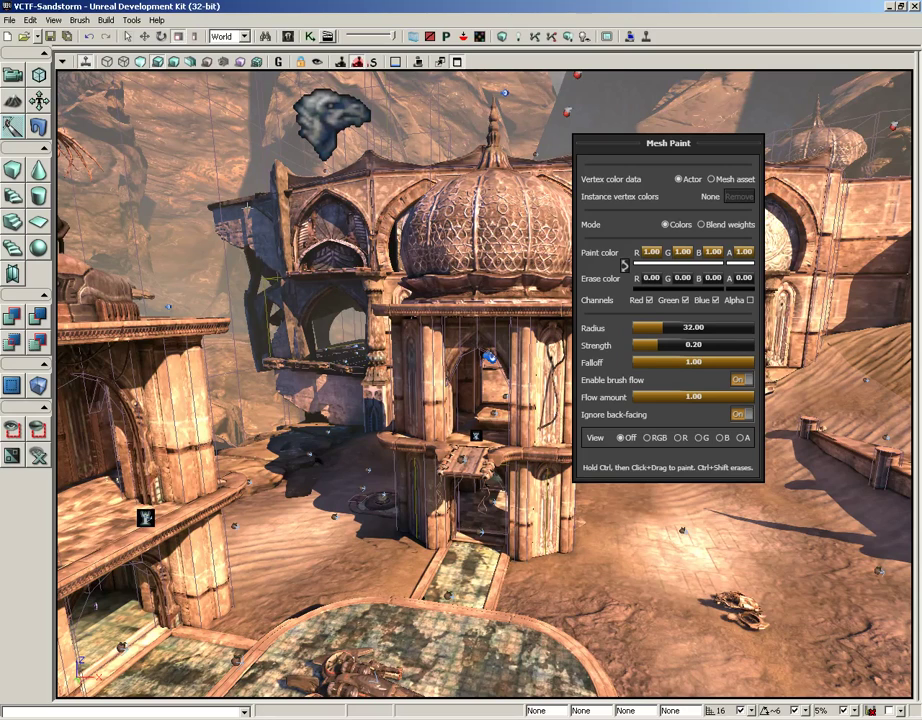
Switch to Static Mesh mode and move its tools window clear of the tiled basin floor beside the parked vehicle
click(38, 126)
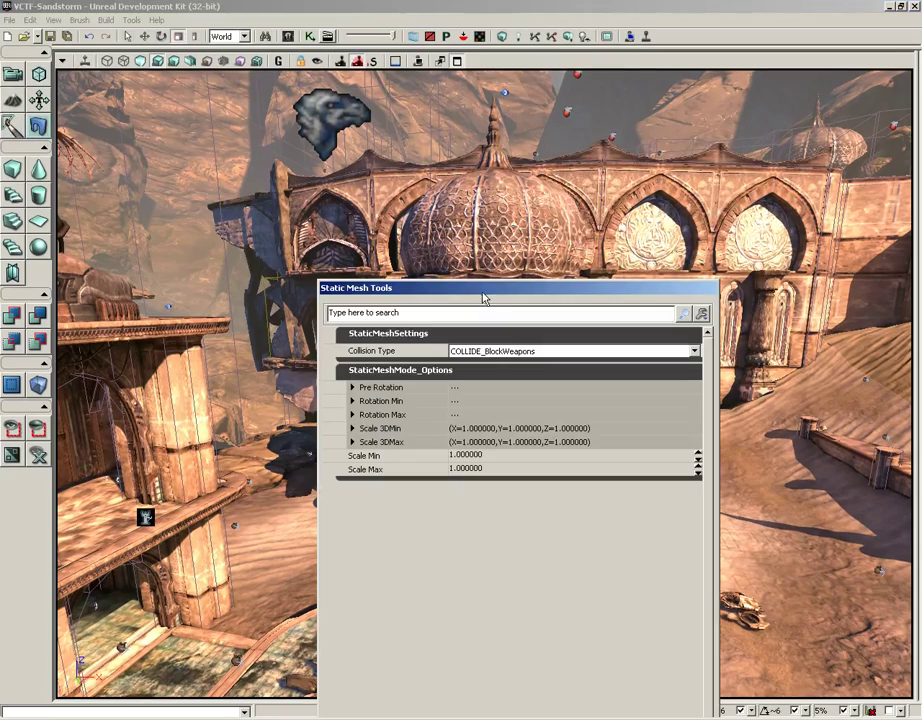
drag(483, 297, 654, 86)
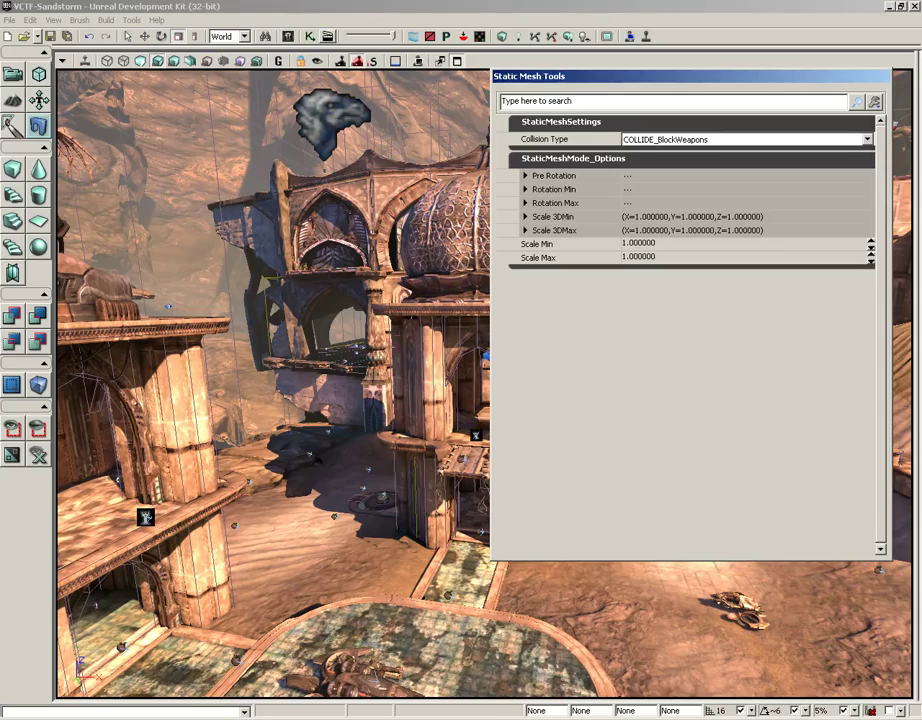
drag(99, 112, 240, 130)
right_drag(273, 384, 273, 470)
drag(273, 470, 250, 420)
right_drag(265, 425, 265, 430)
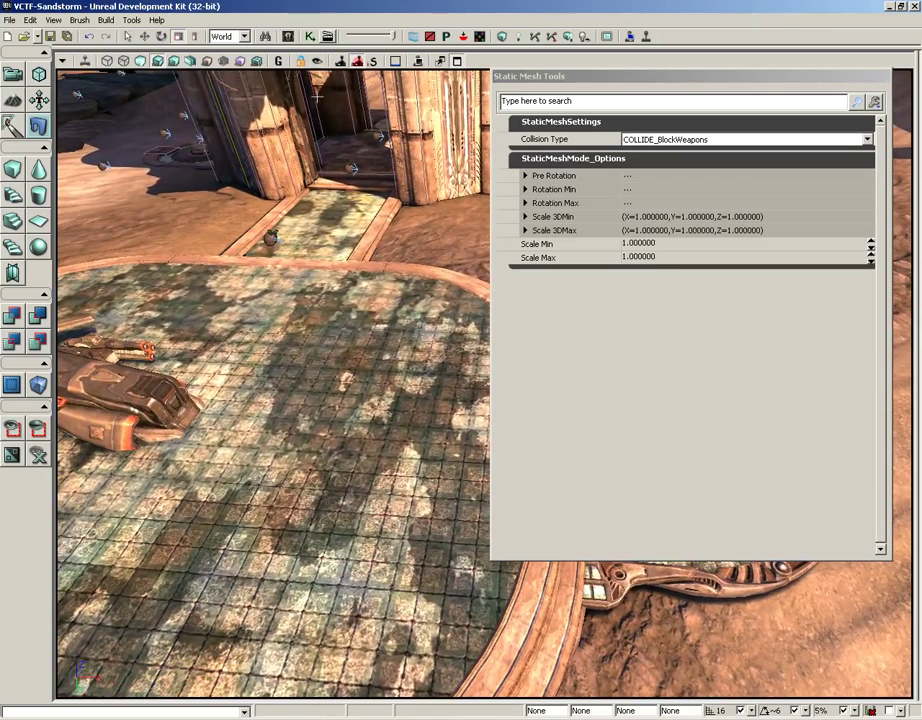
Search the content library for "rock", filter to static meshes, pick S_UN_Rock_SM_Blackspire05c, and close the library
click(286, 37)
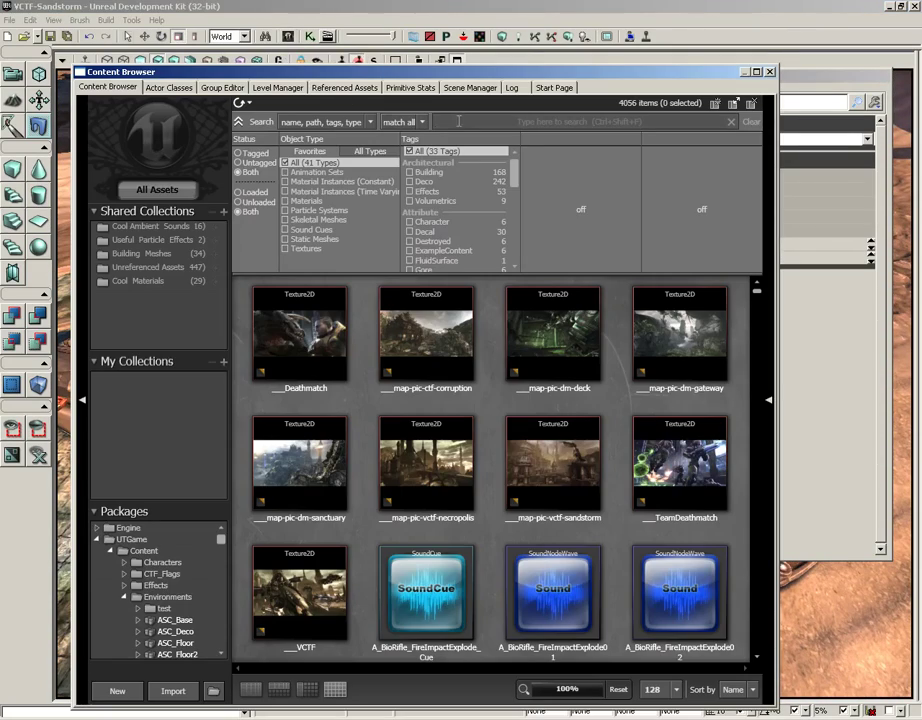
click(520, 119)
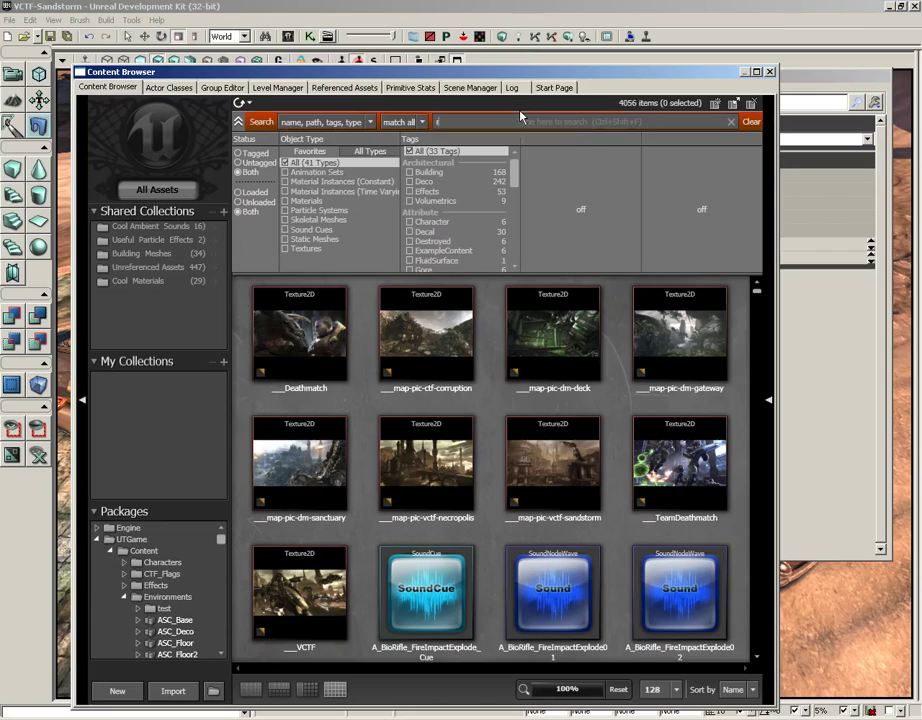
text(rock)
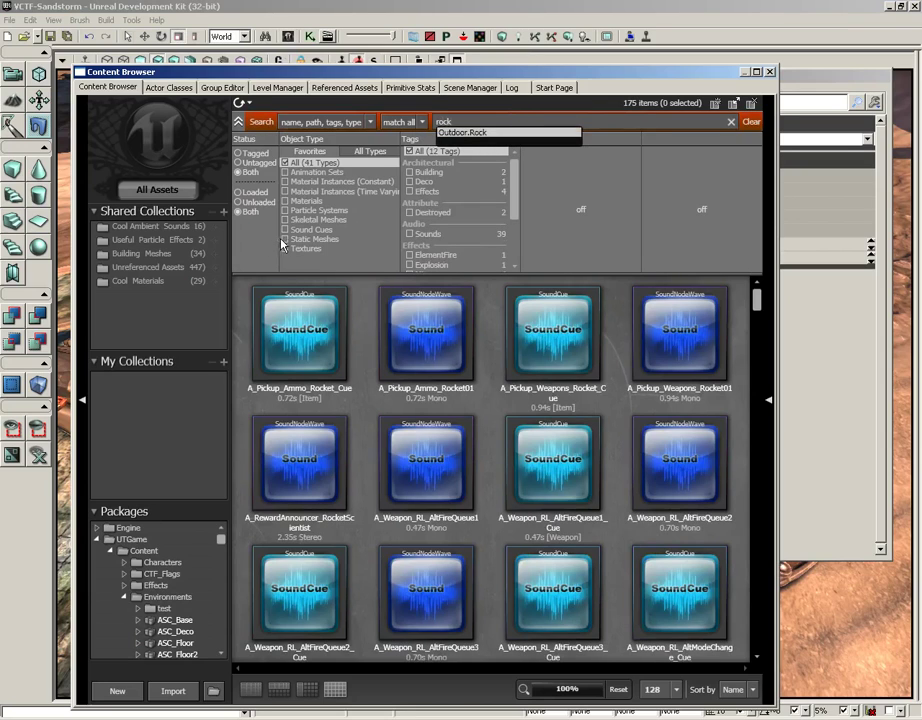
click(285, 239)
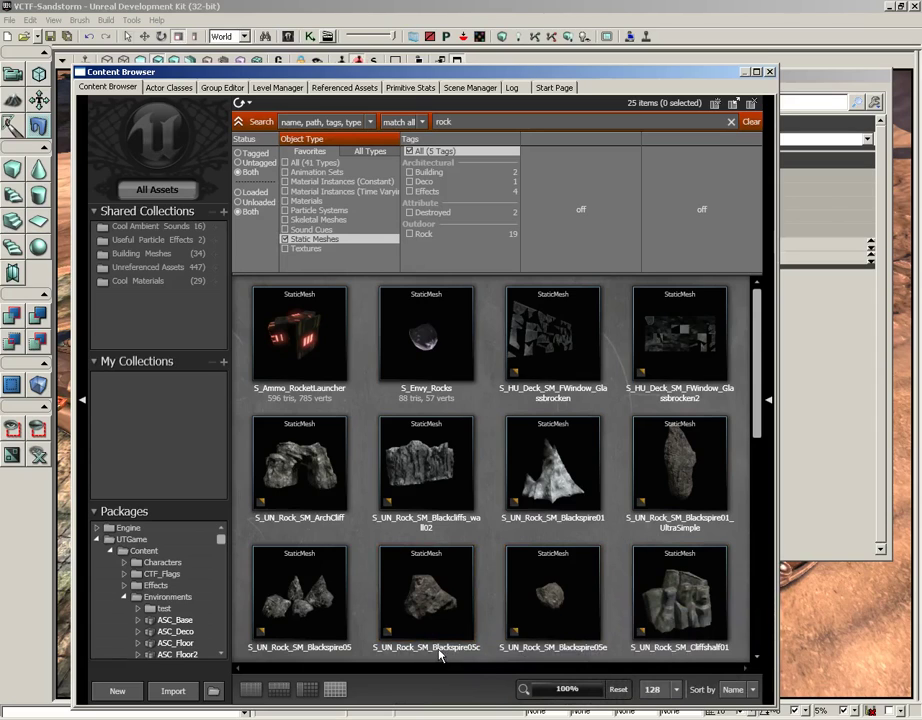
click(420, 595)
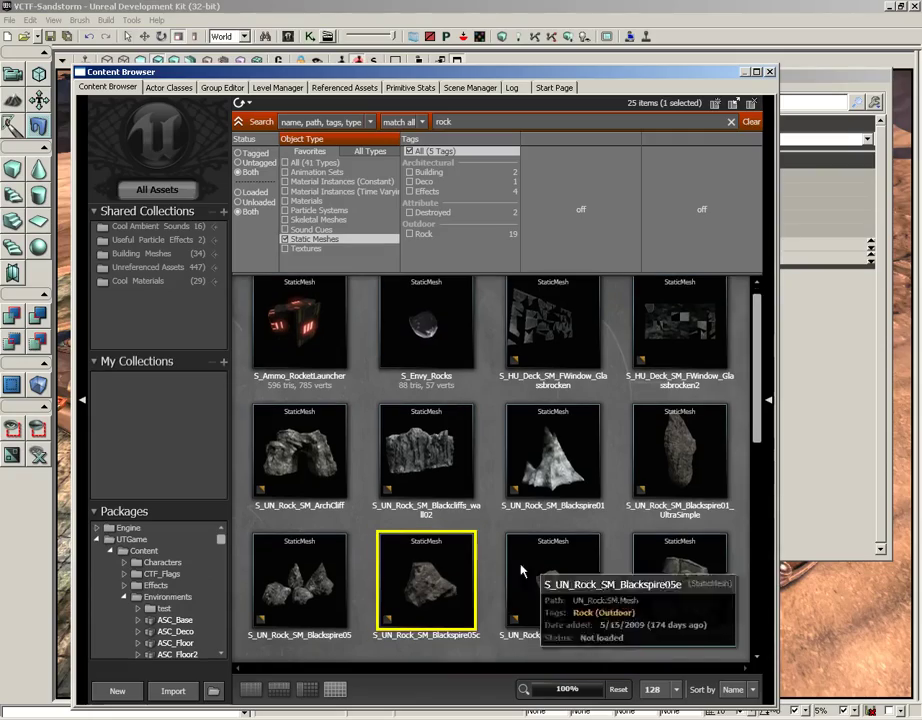
click(769, 71)
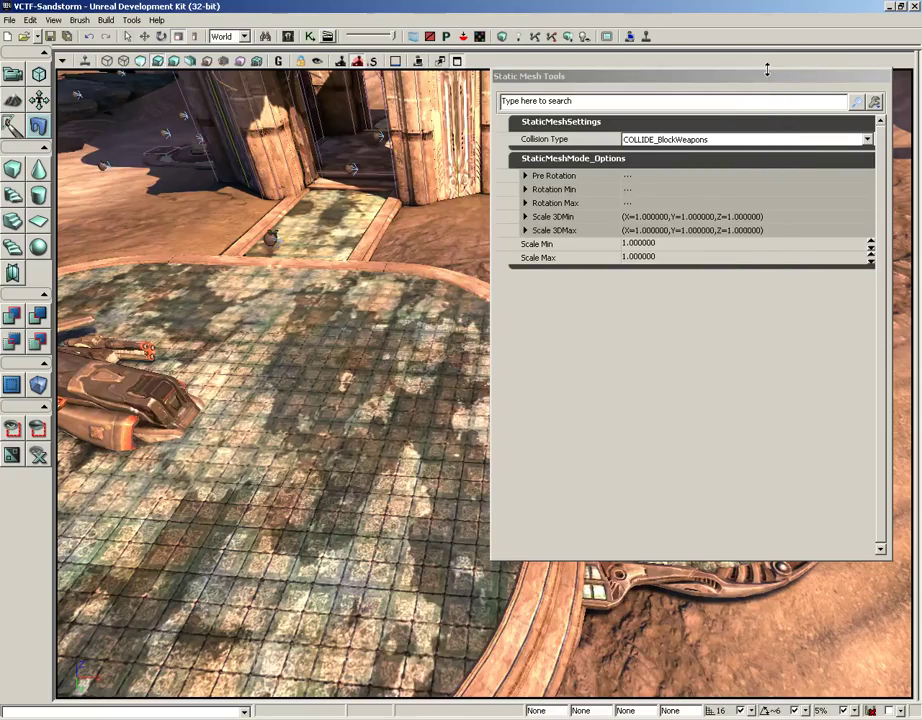
Place two copies of the chosen rock mesh on the tiled basin floor beside the vehicle
drag(315, 349, 309, 339)
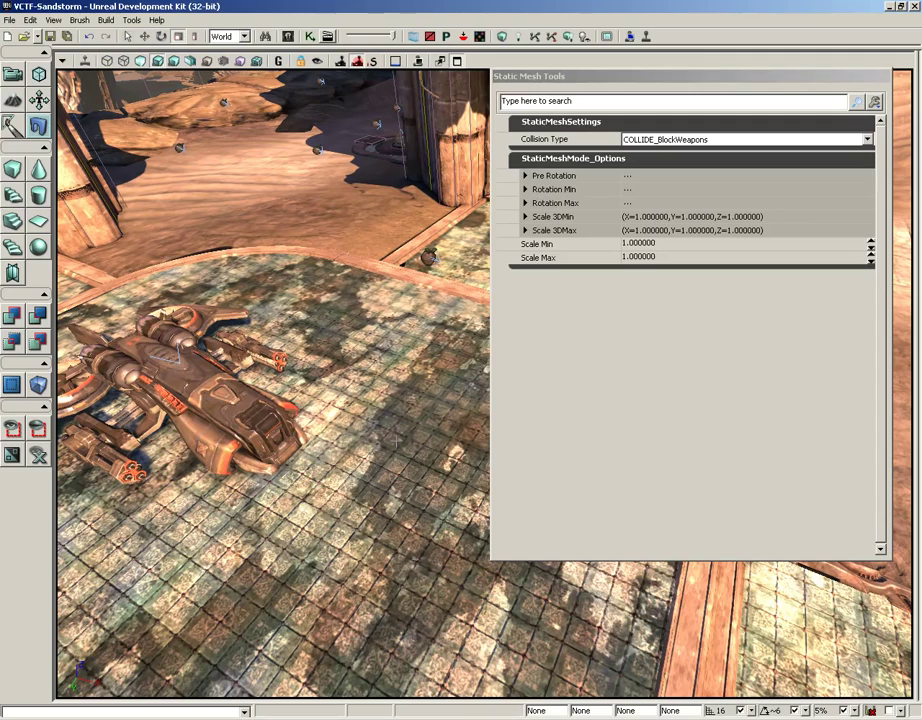
click(398, 405)
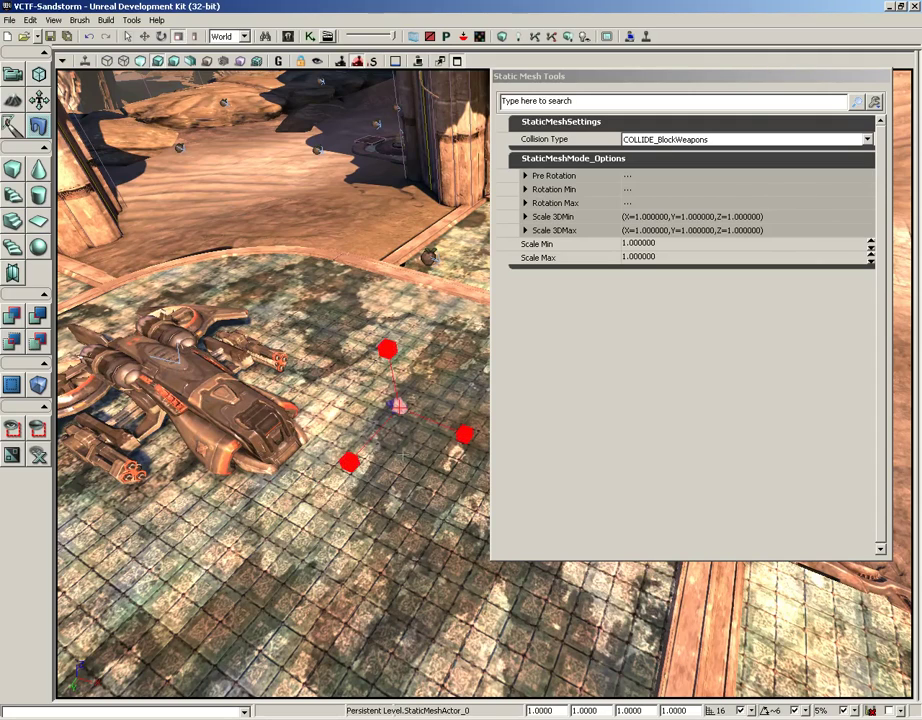
click(400, 443)
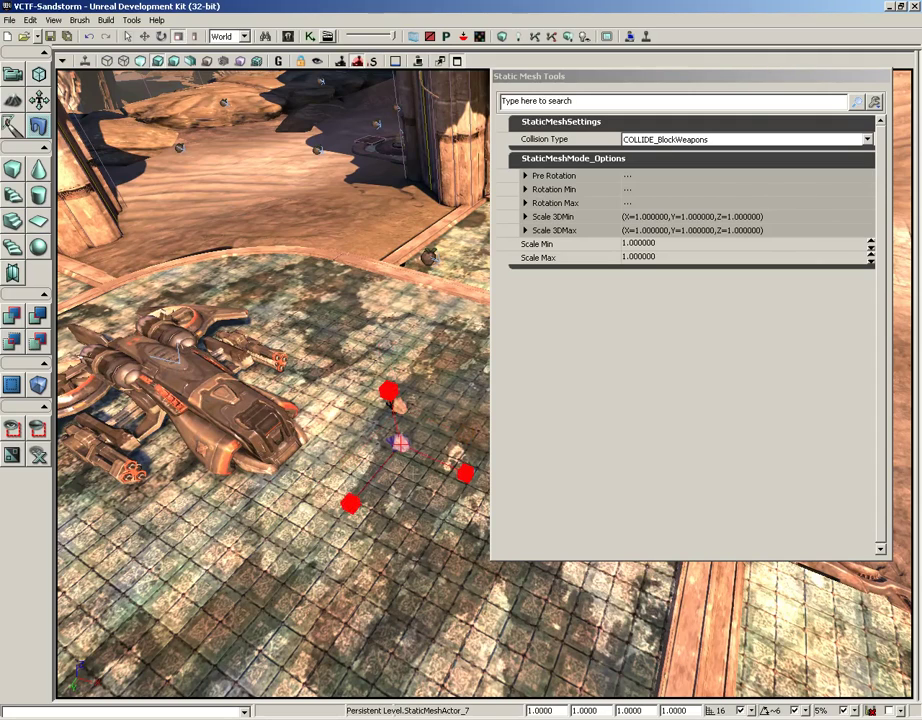
Expand the Pre Rotation, Rotation Min and Rotation Max options of the static mesh tools
double_click(560, 176)
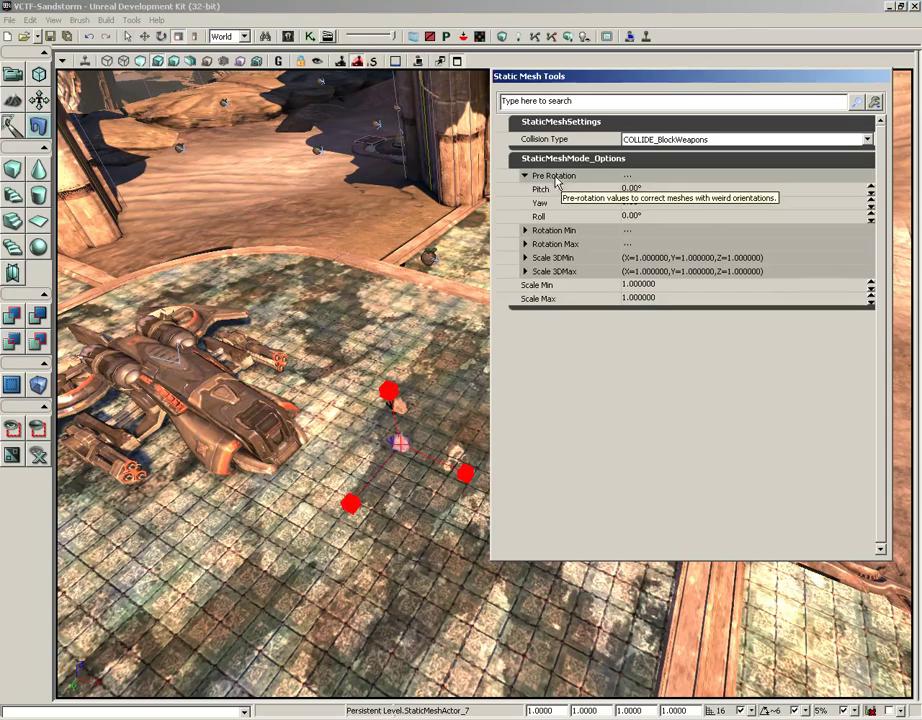
click(648, 190)
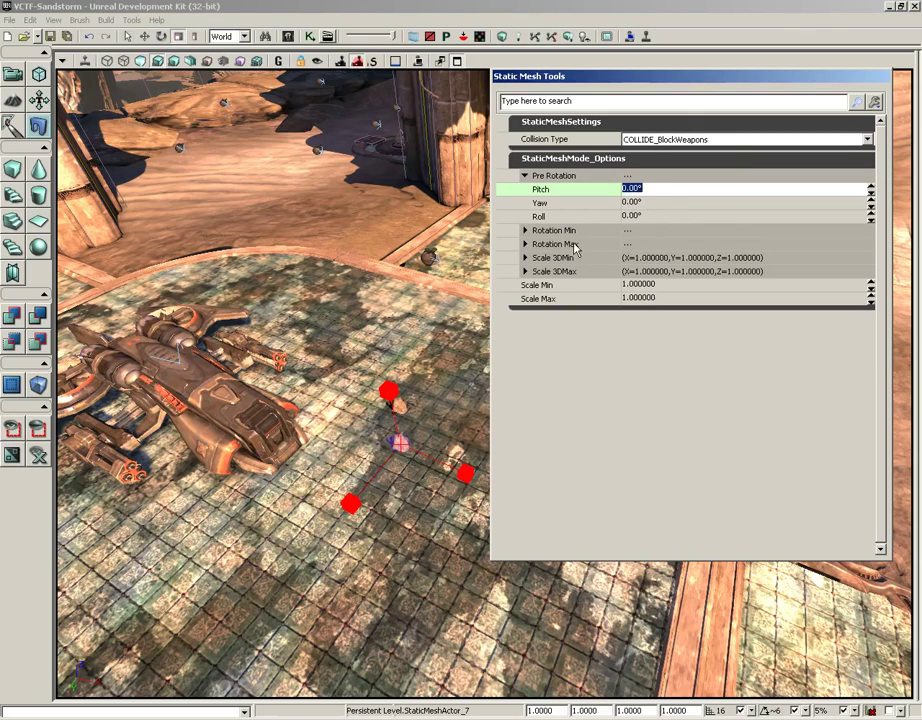
drag(398, 306, 410, 175)
middle_drag(278, 205, 278, 300)
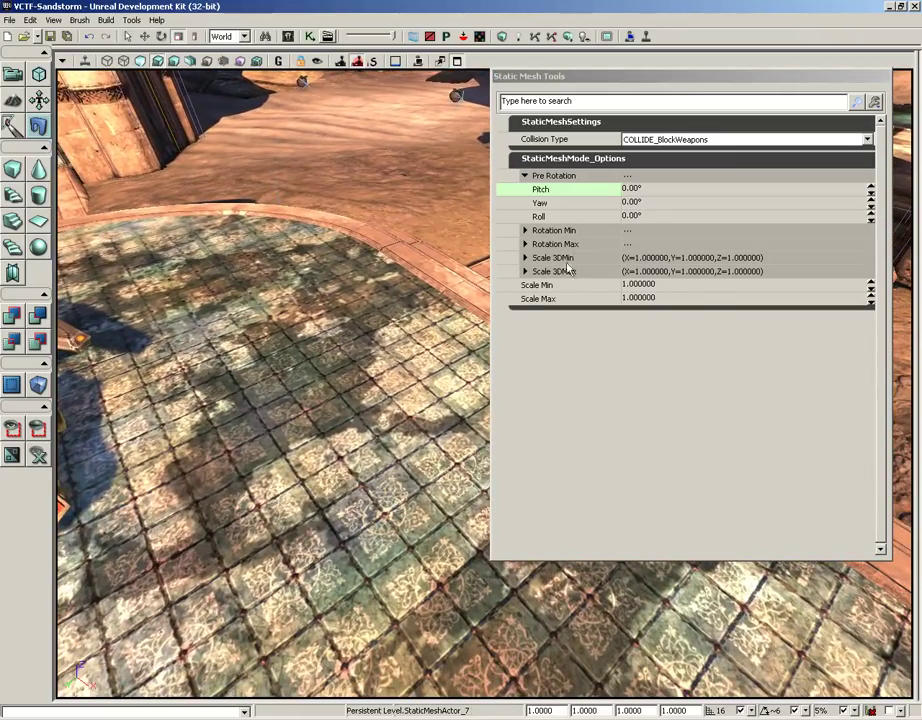
click(550, 230)
click(531, 285)
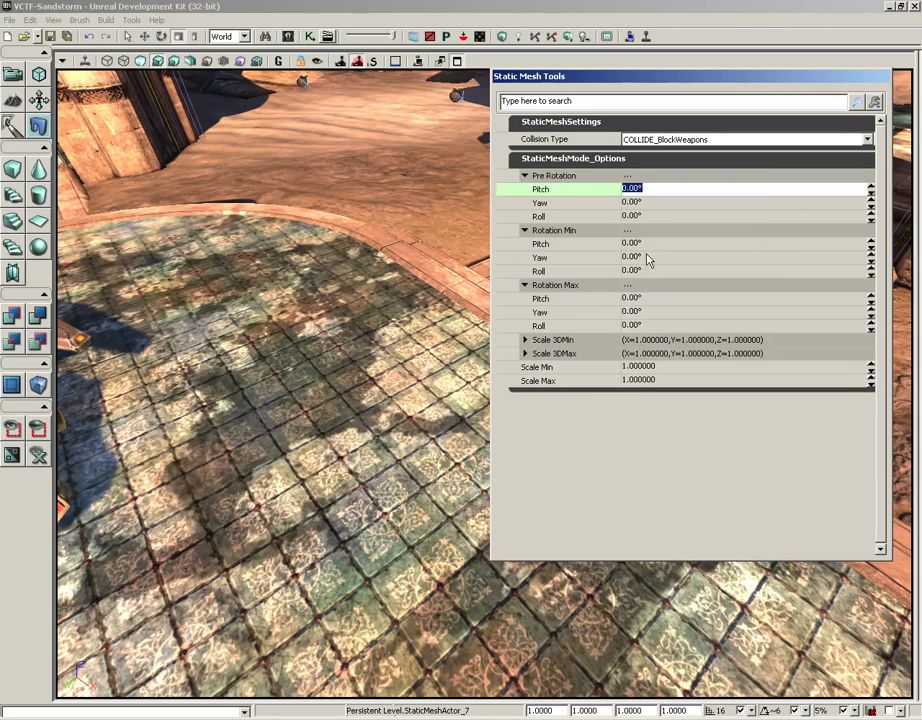
Set the Rotation Min yaw to -30 and the Rotation Max yaw to 30
click(787, 258)
text(-)
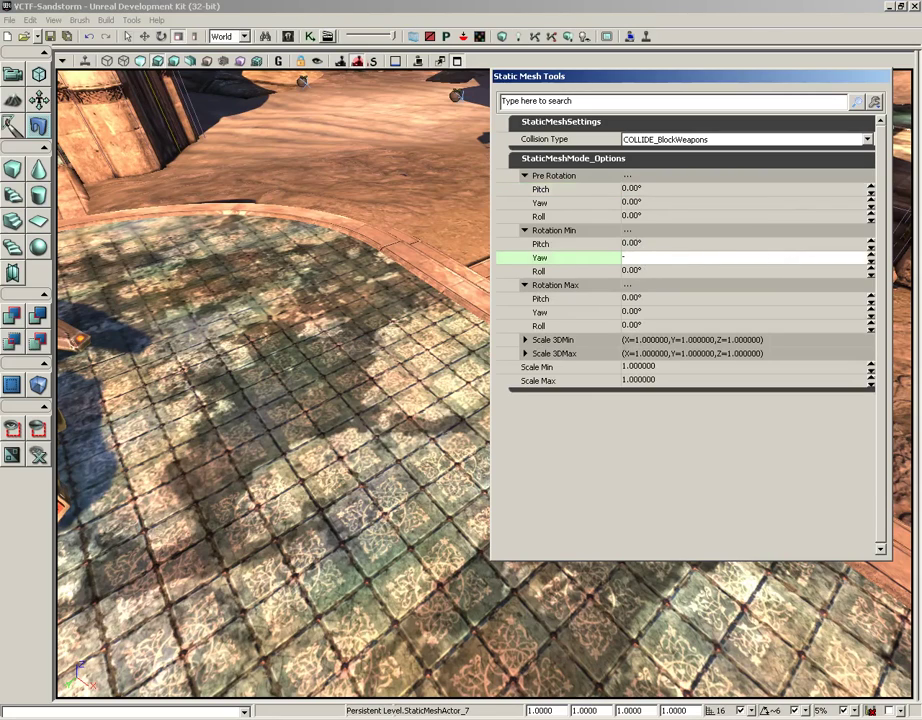
text(30)
click(644, 313)
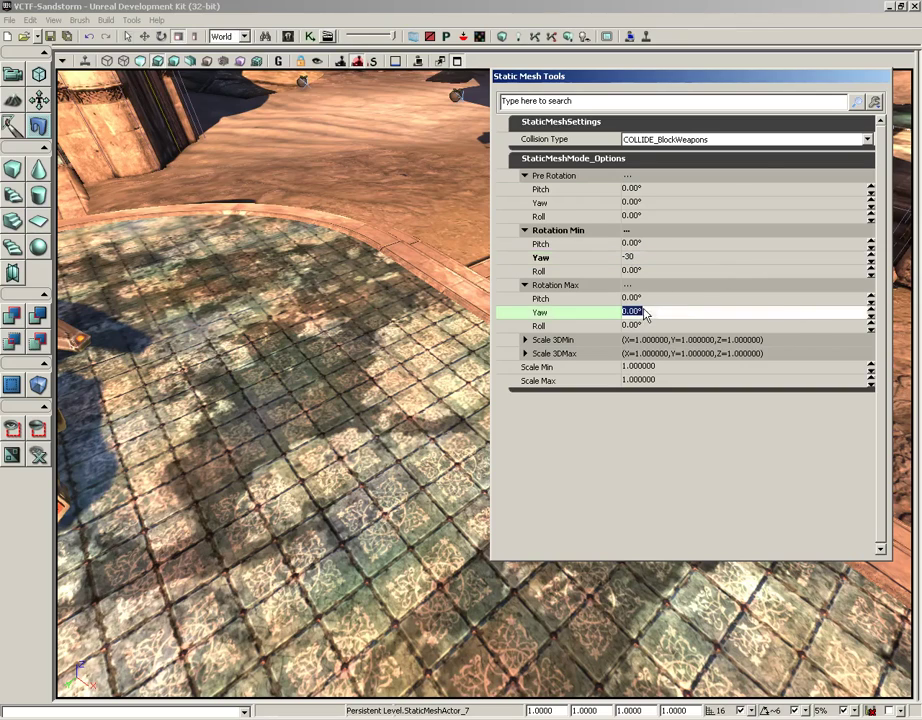
text(30)
Set the Rotation Min pitch, yaw and roll to -180 each
click(659, 245)
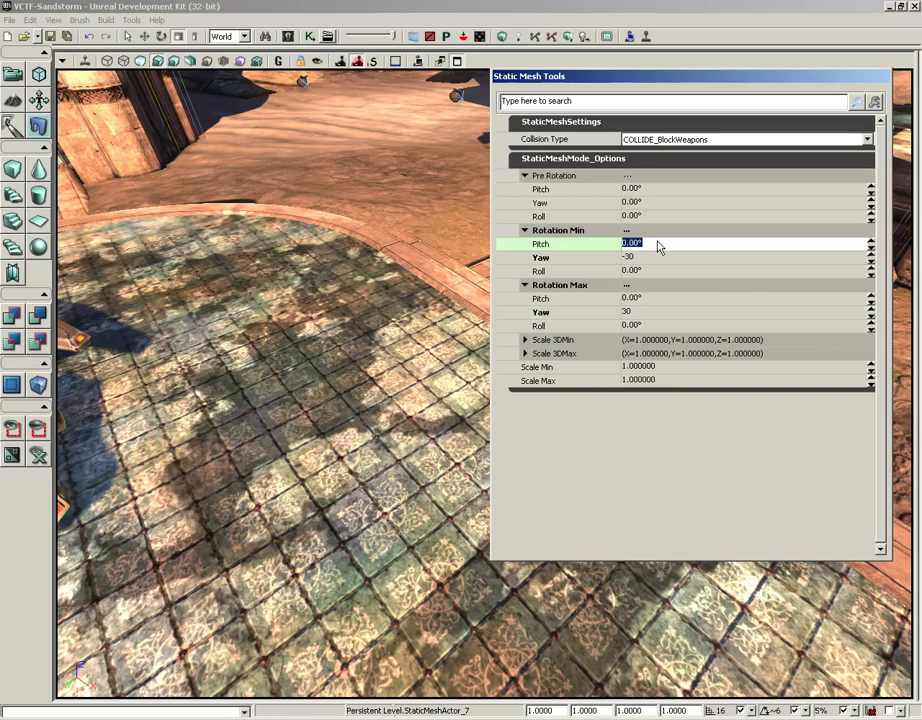
click(658, 241)
double_click(645, 246)
text(-180)
key(Tab)
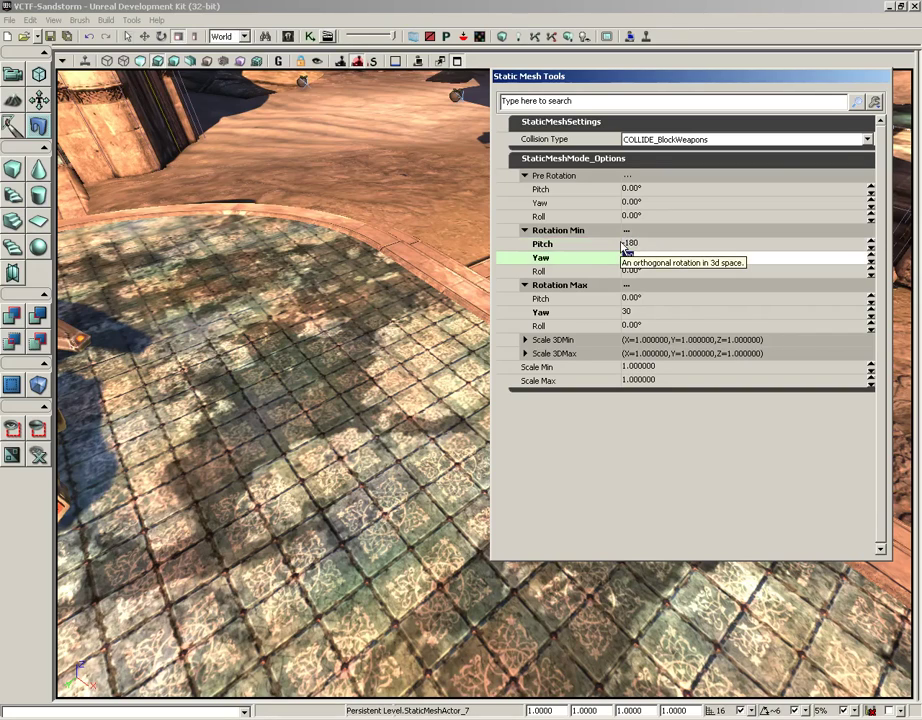
text(-180)
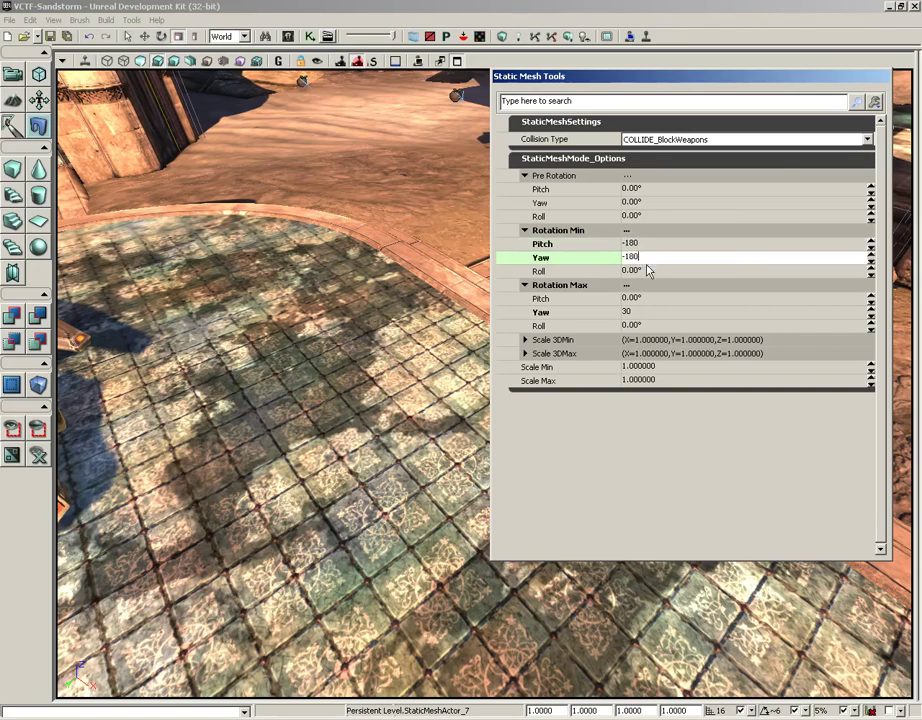
key(Tab)
text(-)
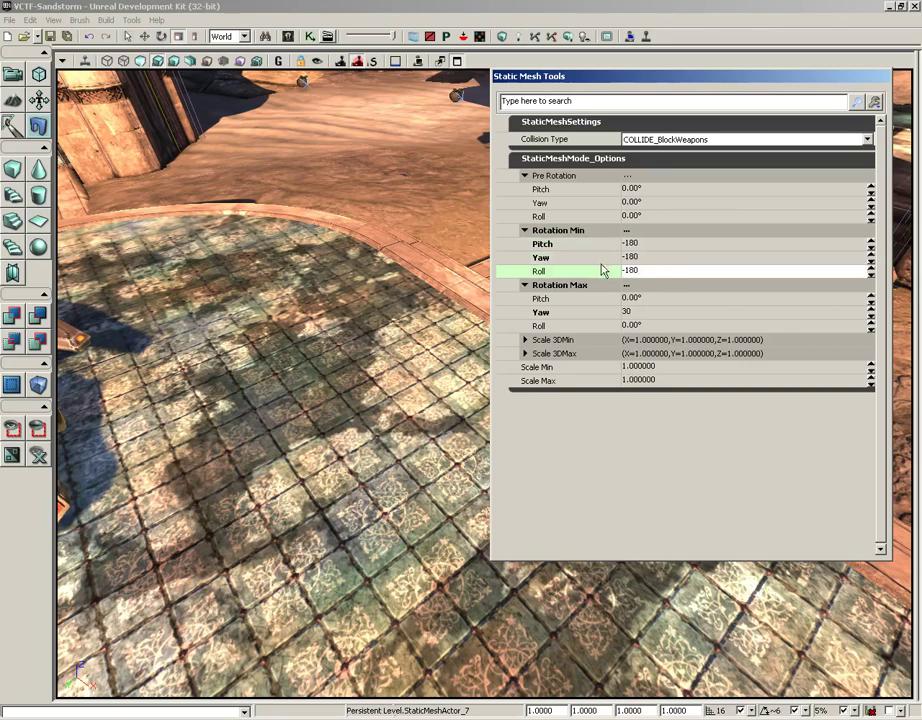
Set the Rotation Max pitch, yaw and roll to 180 each
key(Tab)
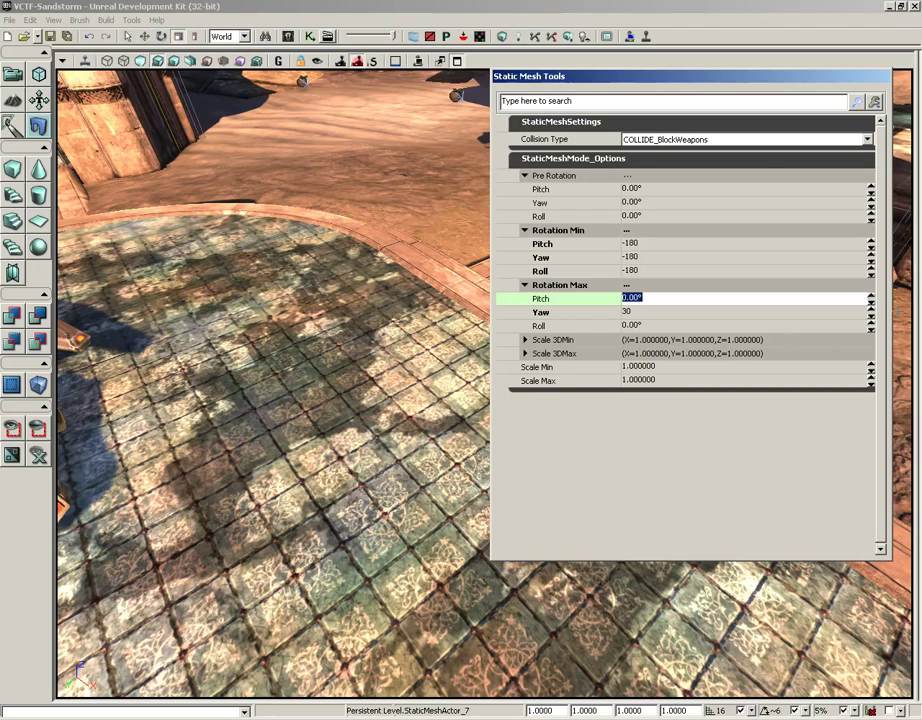
text(180)
key(Tab)
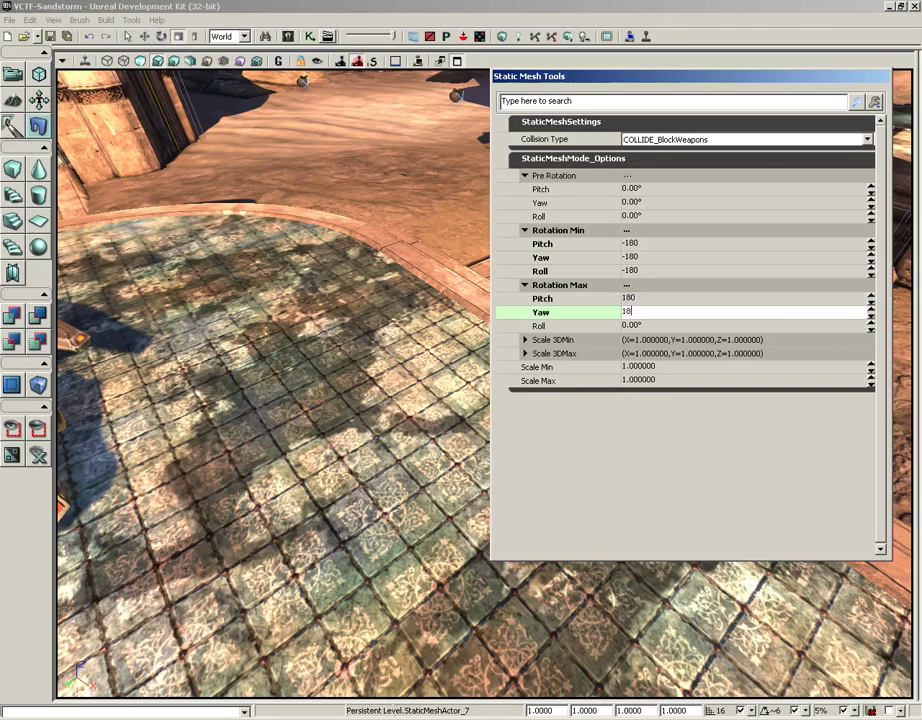
text(180)
key(Tab)
text(18)
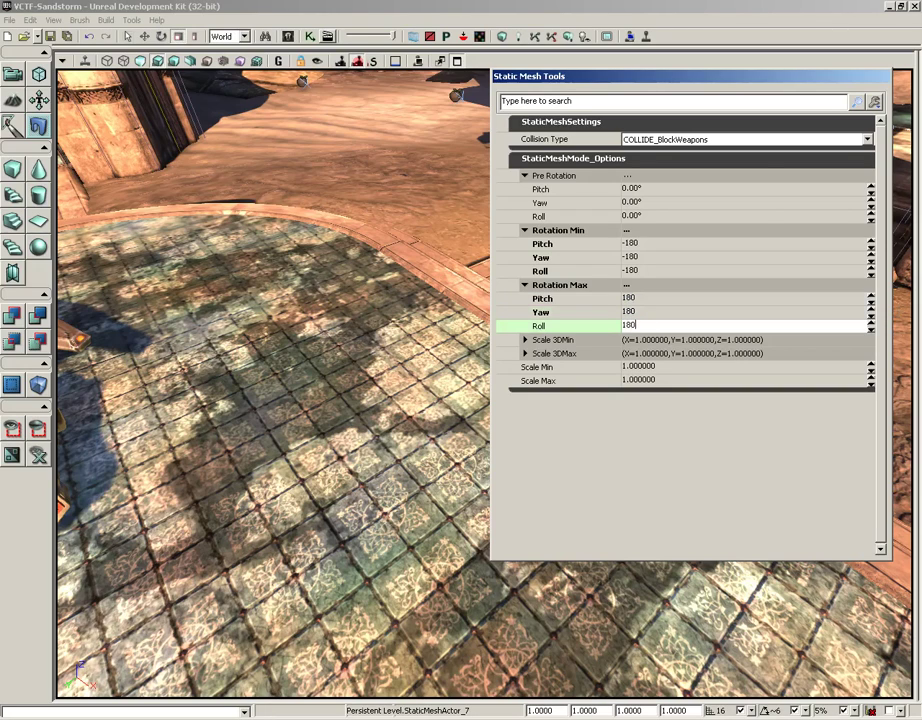
key(shift+Tab)
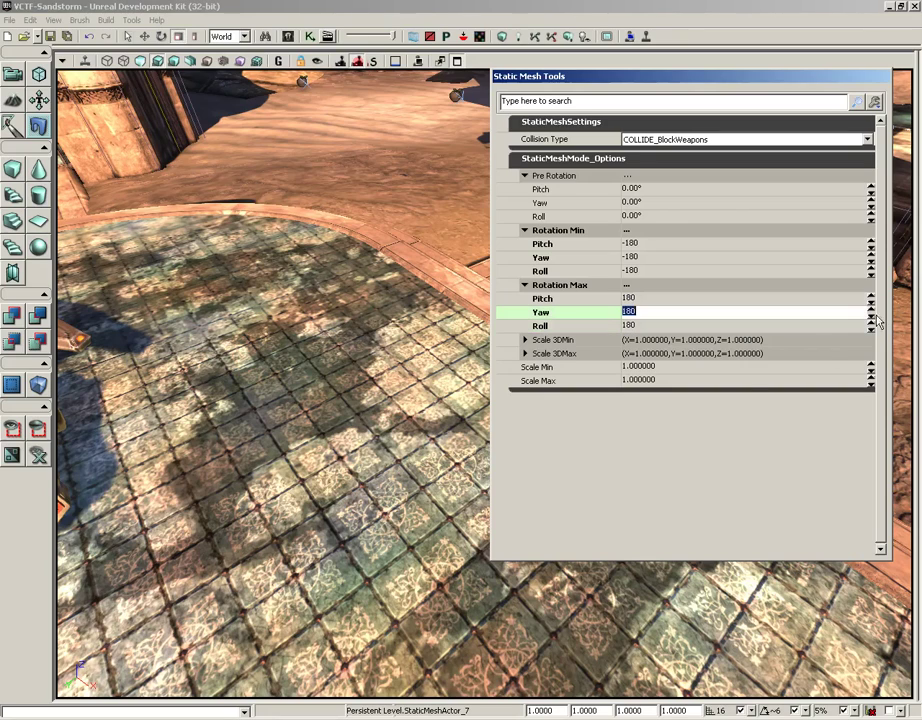
Place a cluster of six randomly rotated rock copies on the open area of the tiled basin floor
text(ssssssss)
drag(270, 282, 310, 380)
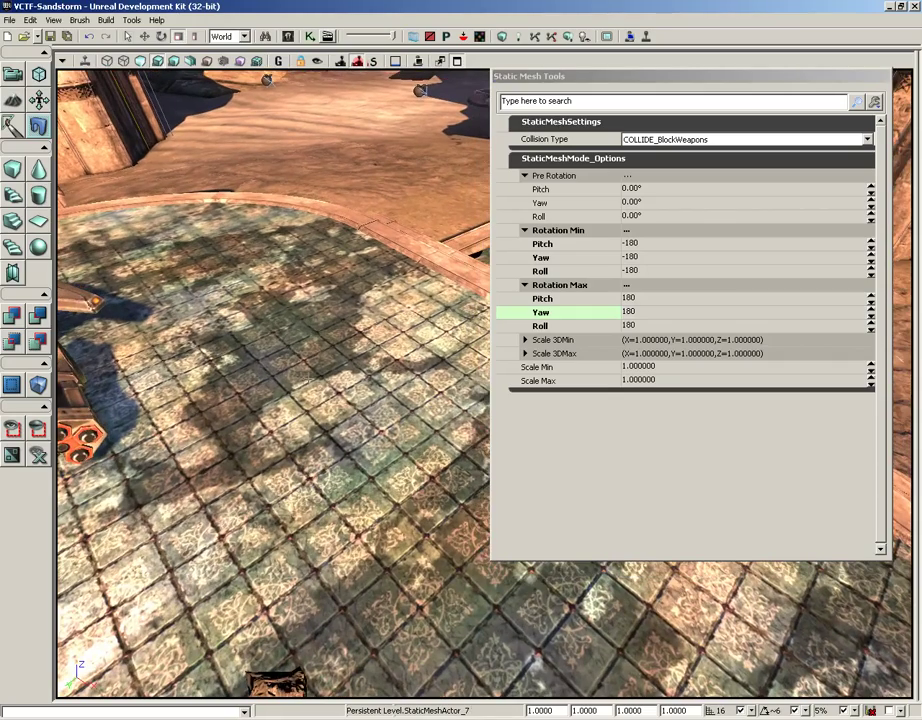
click(315, 396)
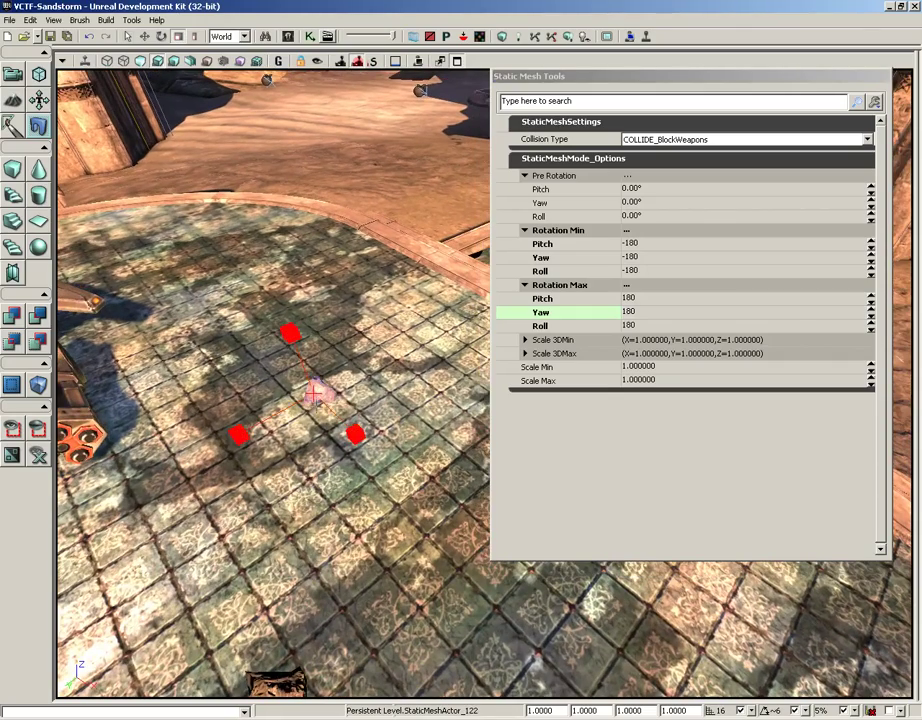
click(296, 444)
click(363, 438)
click(398, 397)
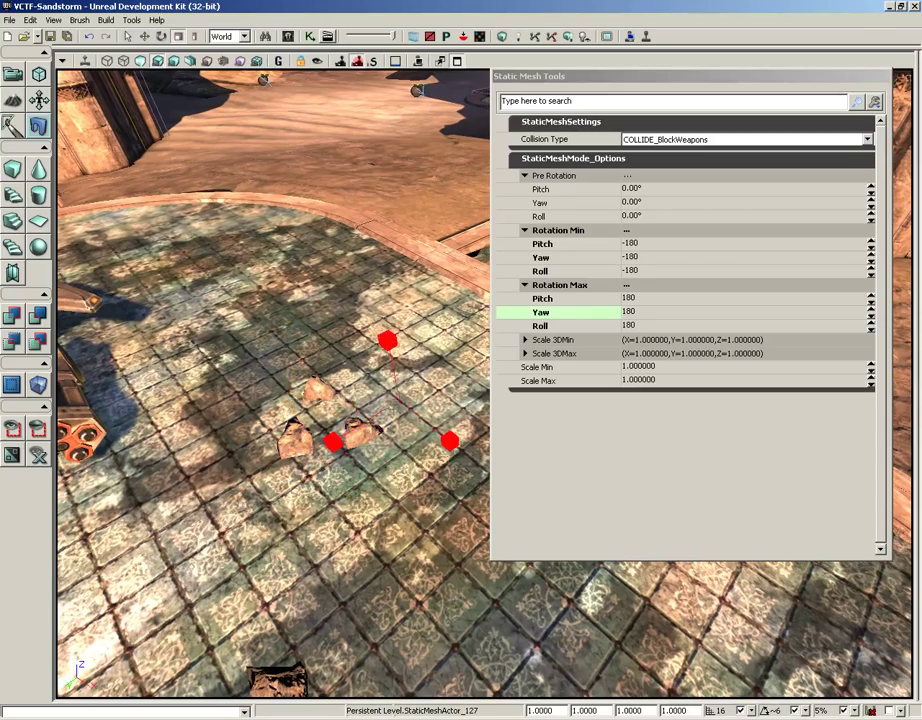
click(322, 406)
click(367, 406)
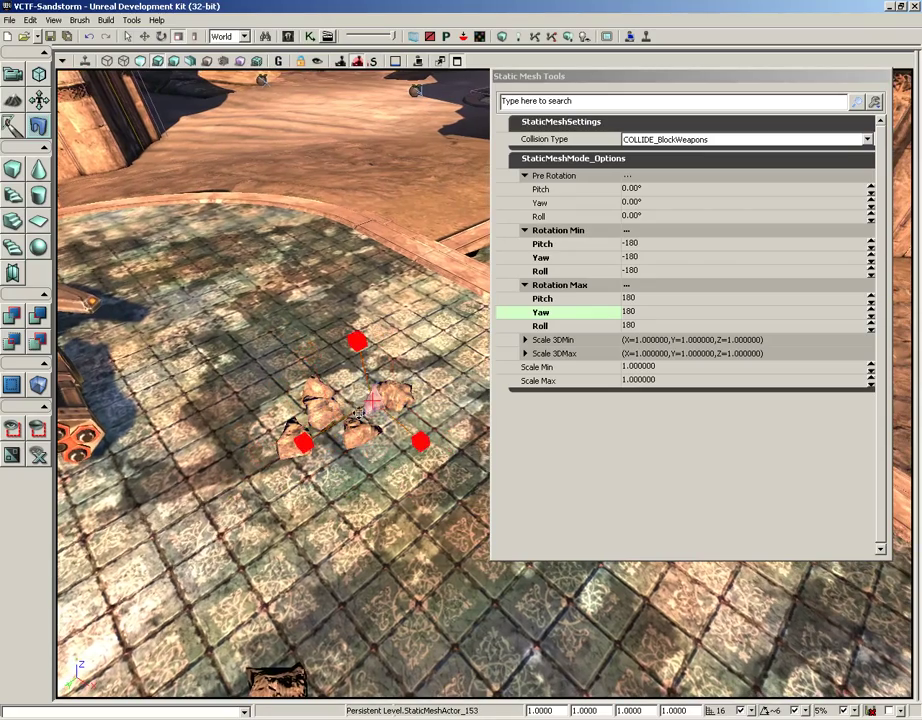
Place more rock copies on the tiled floor near the stone border and scale the last one to about 0.88
drag(303, 388, 299, 356)
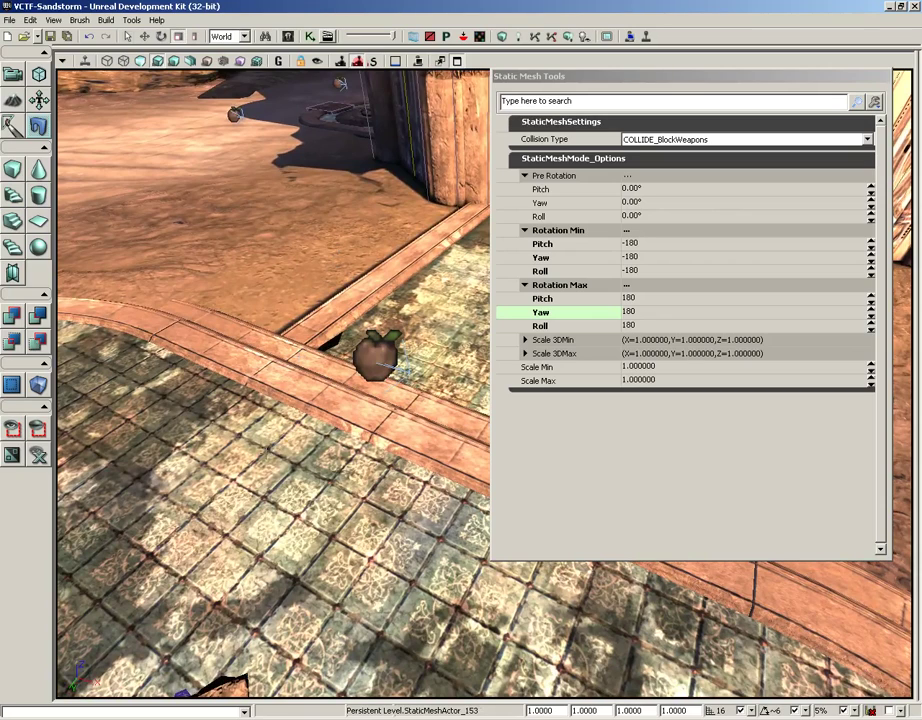
ctrl+click(207, 440)
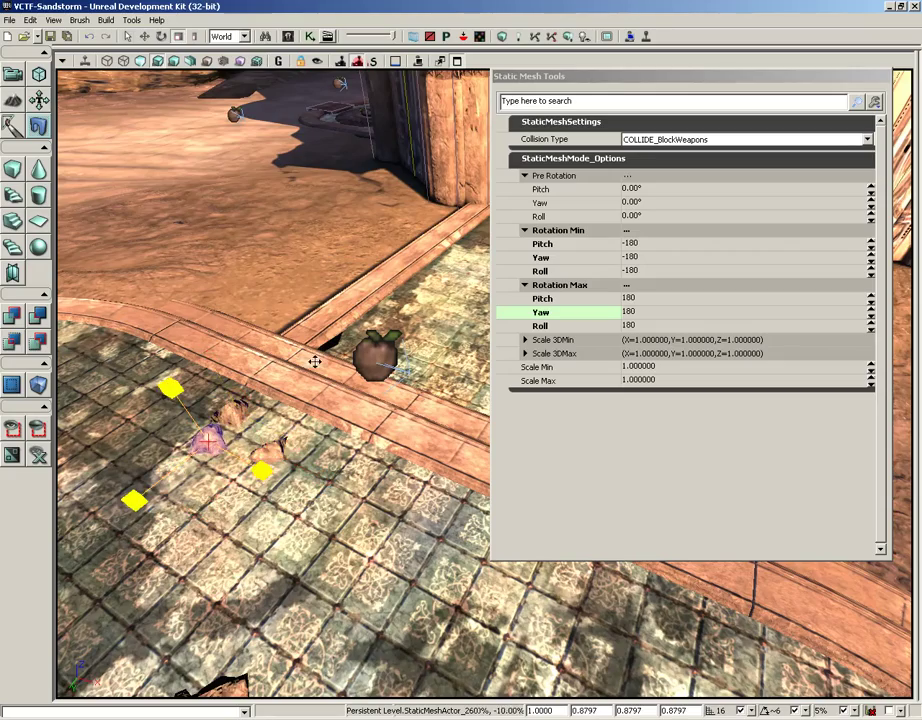
drag(226, 450, 242, 385)
right_drag(242, 385, 210, 350)
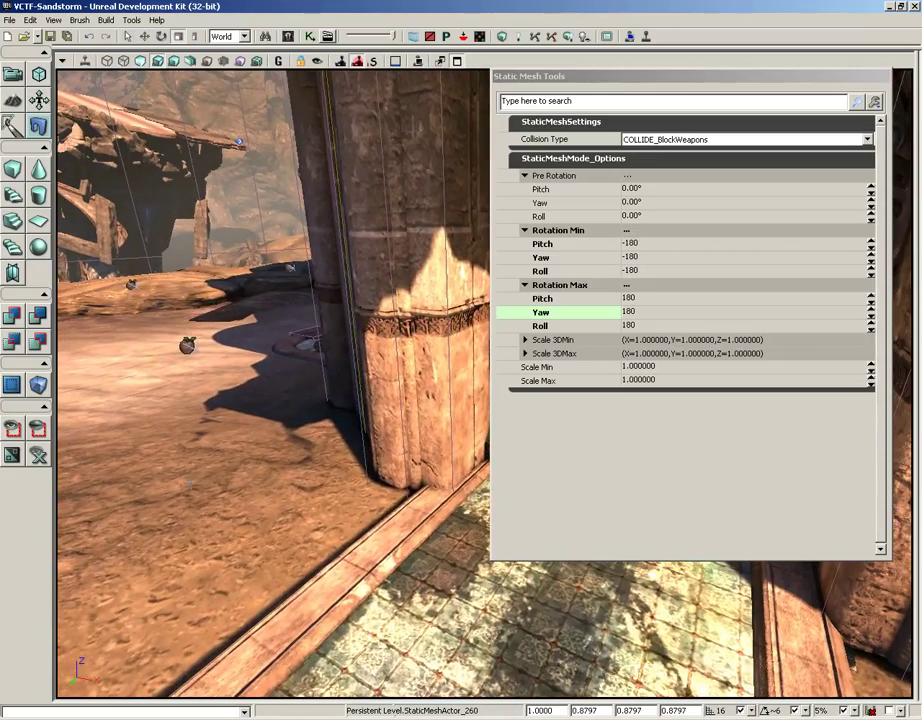
Set the Rotation Min pitch, yaw and roll to 0
click(646, 246)
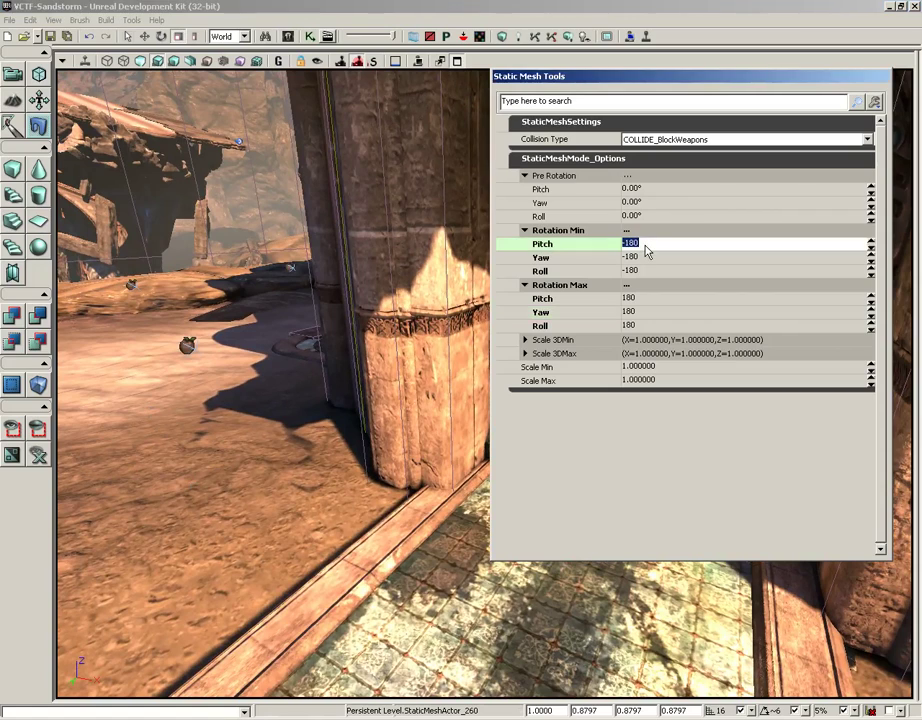
text(0)
key(Tab)
text(0)
key(Tab)
text(0)
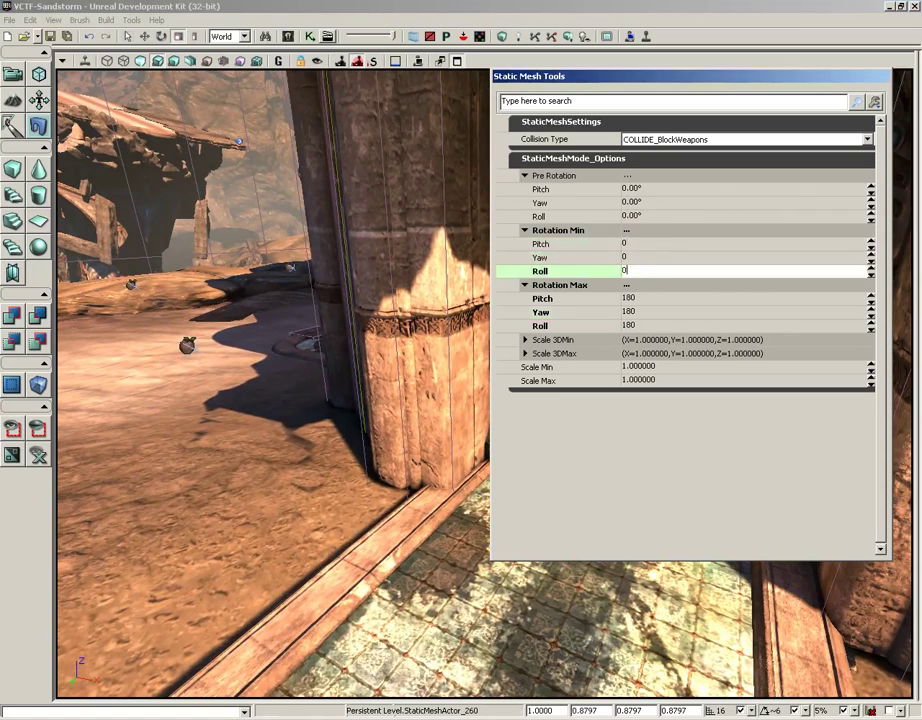
Set the Rotation Max pitch, yaw and roll to 0
key(Tab)
key(Tab)
text(0)
key(Tab)
text(0)
key(Tab)
text(0)
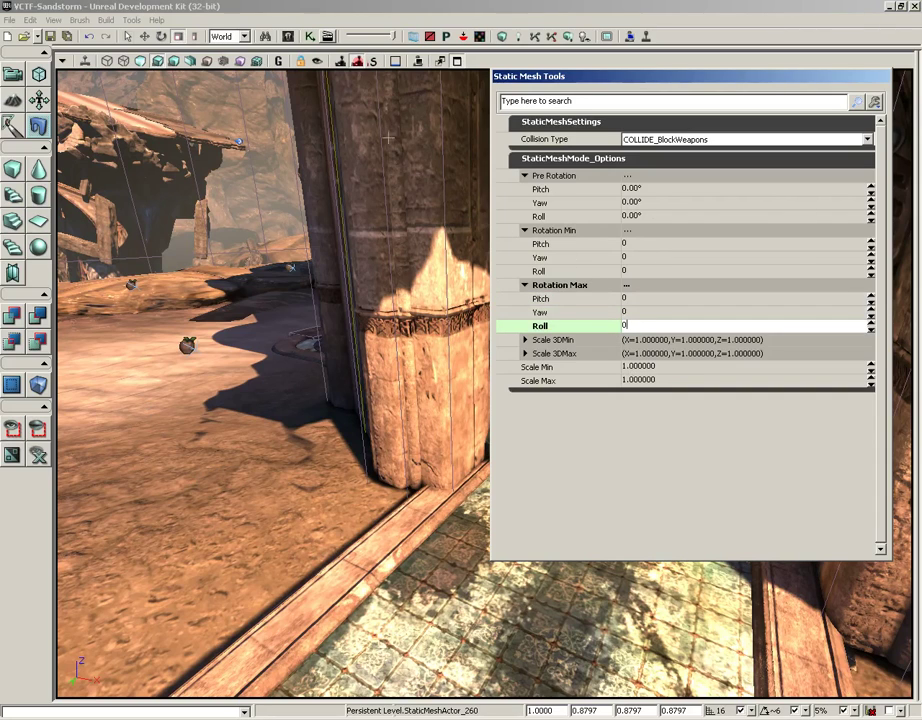
Search the content library for "statu", pick the running figure S_HU_Deco_Statues_SM_Statue03_02, and close the library
key(ctrl+shift+f)
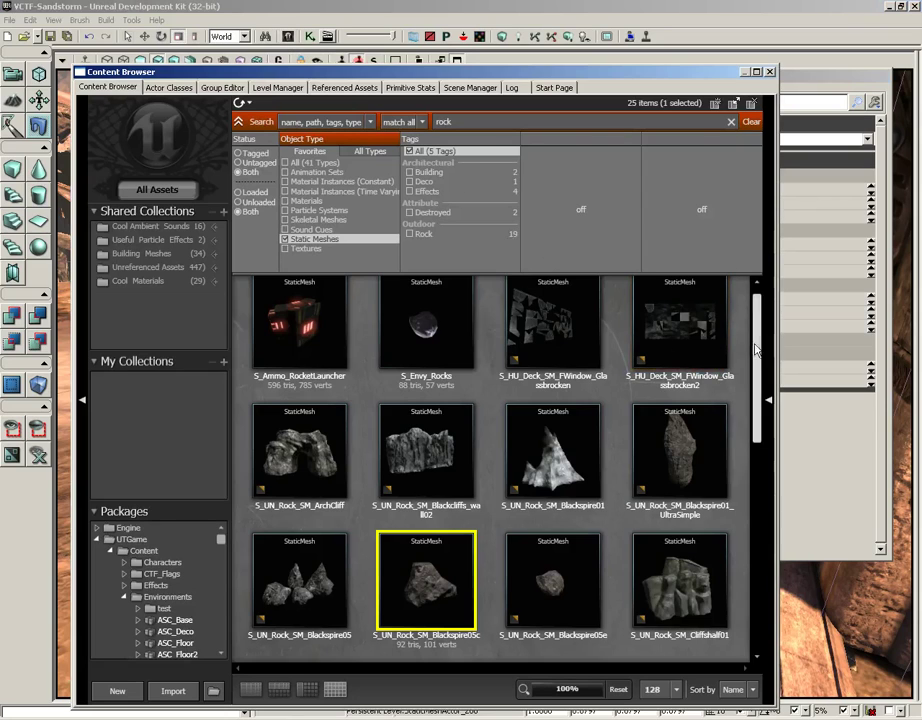
scroll(756, 416, down, 3)
drag(755, 411, 740, 335)
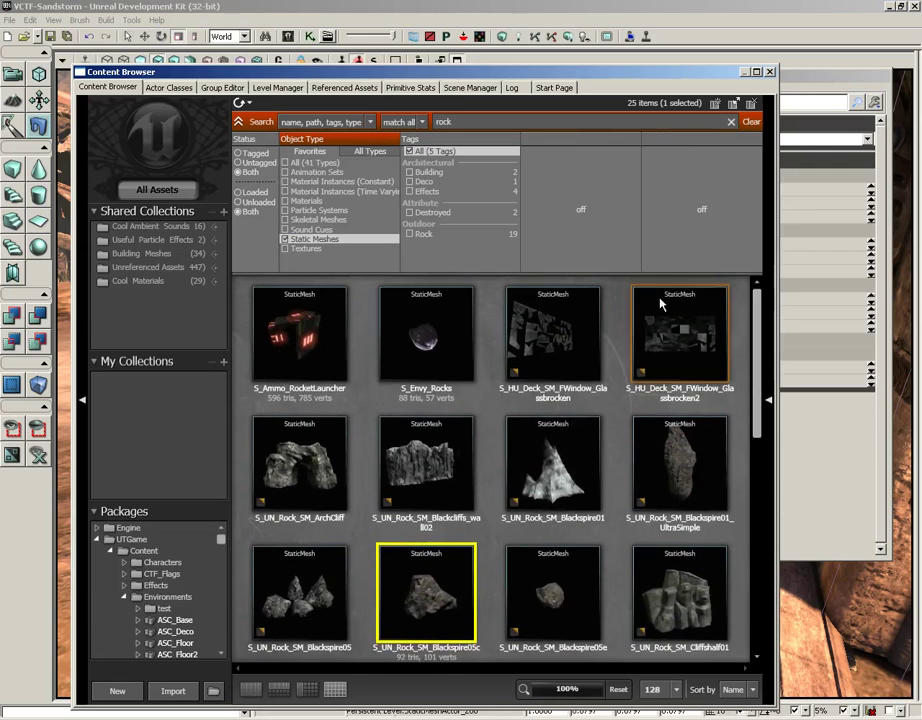
double_click(437, 123)
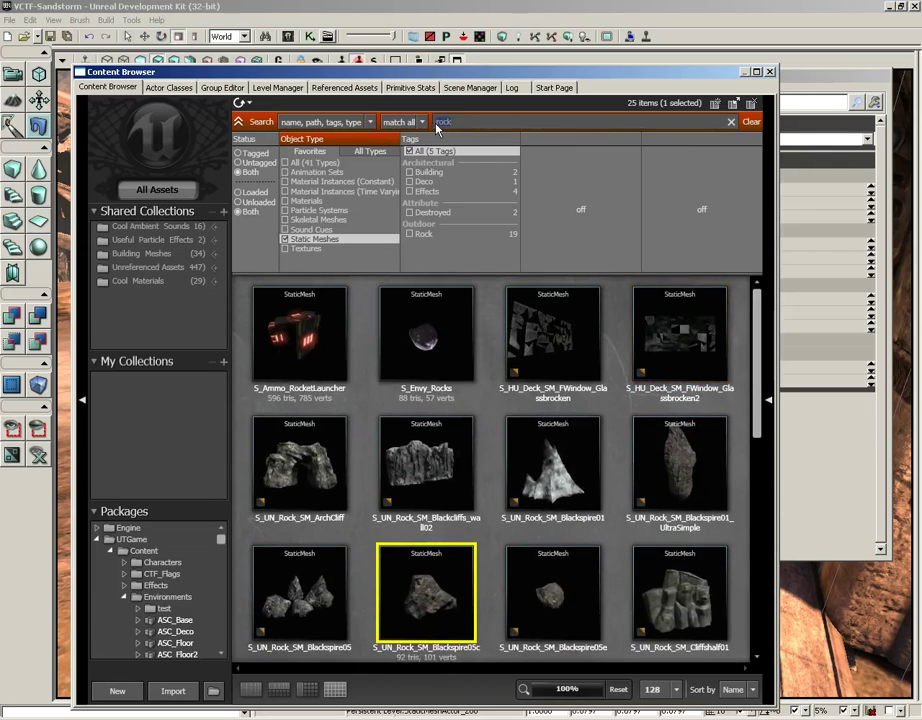
text(statu)
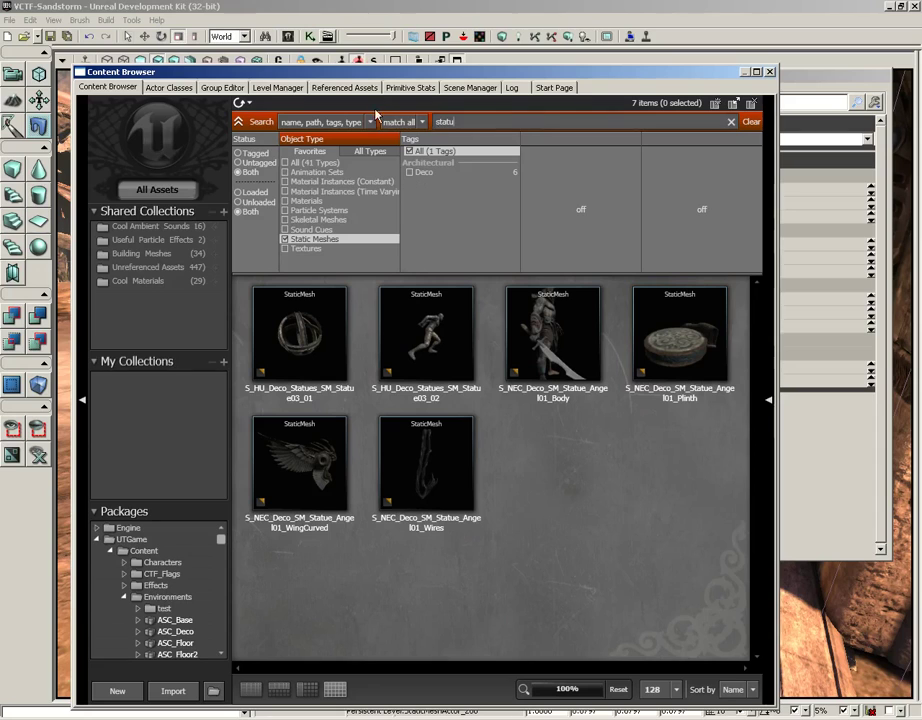
click(433, 338)
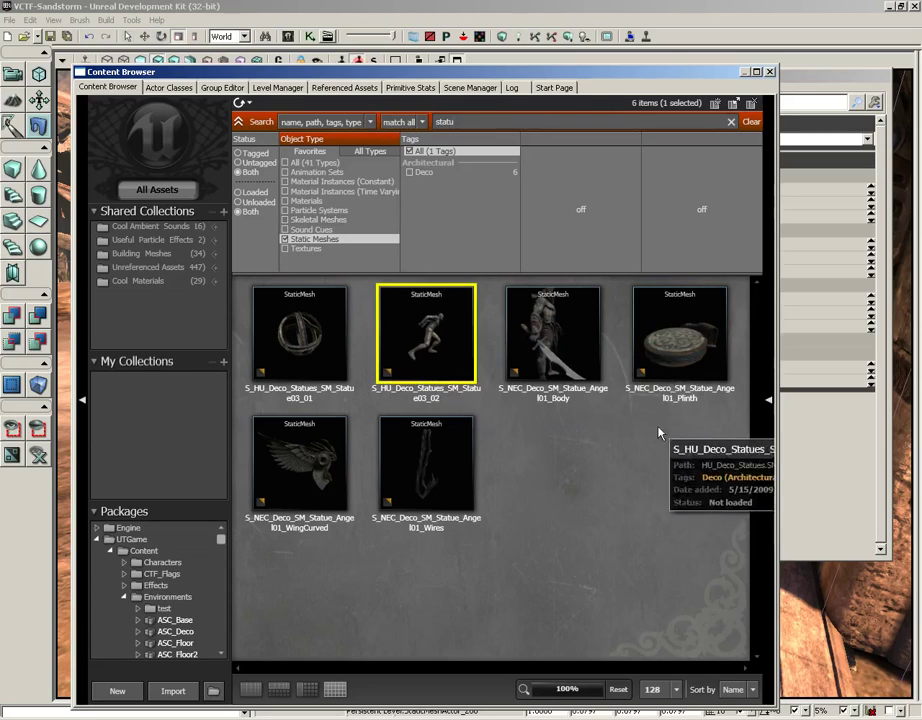
click(770, 72)
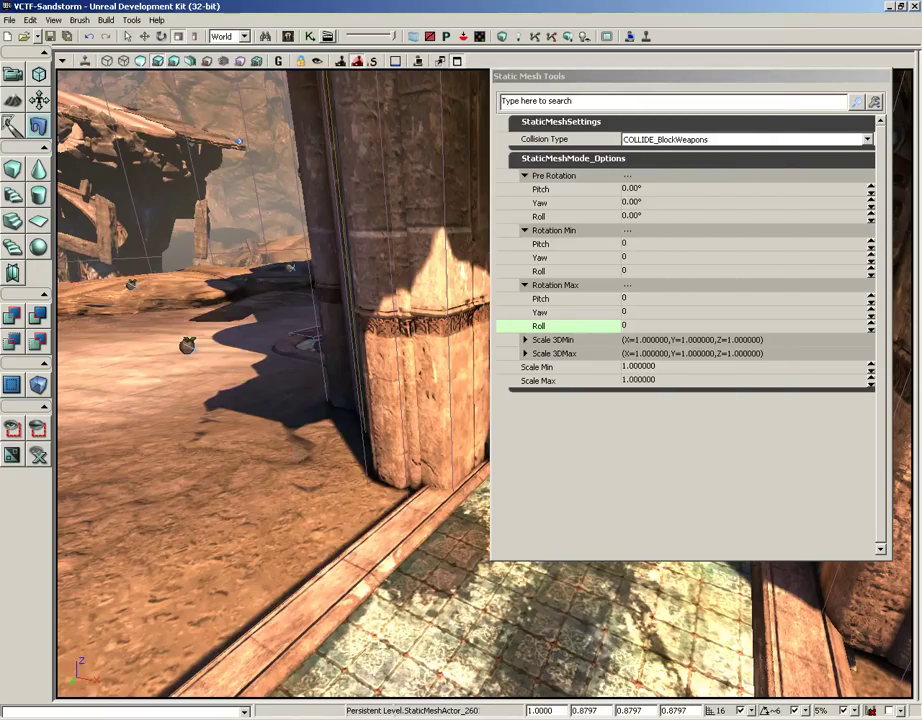
Place one copy of the statue on the tiled walkway and another on the wall of the adjacent stone pillar
drag(343, 521, 475, 575)
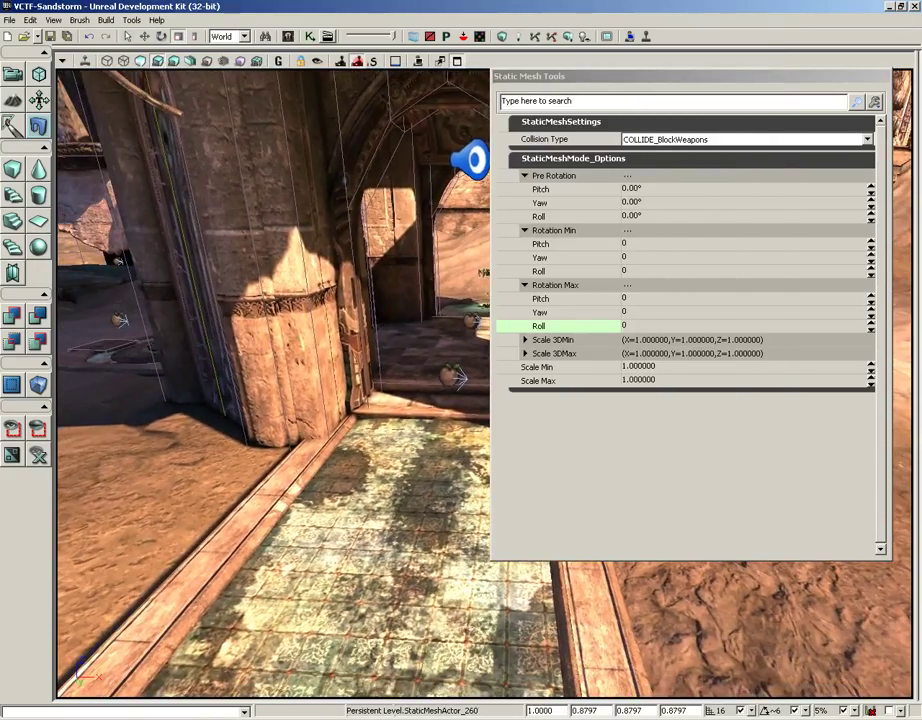
click(342, 521)
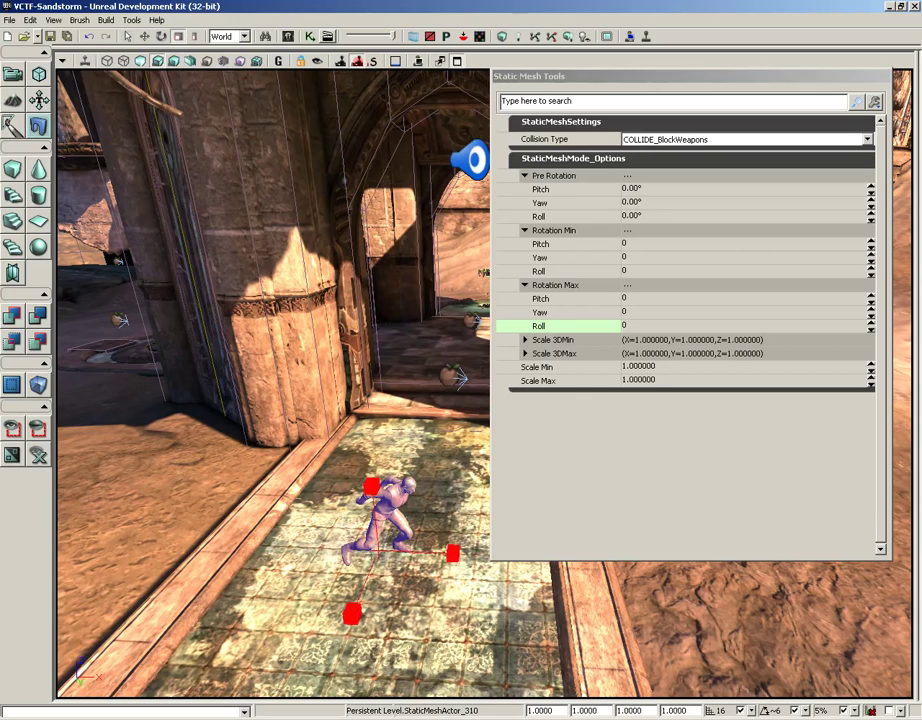
drag(295, 556, 306, 520)
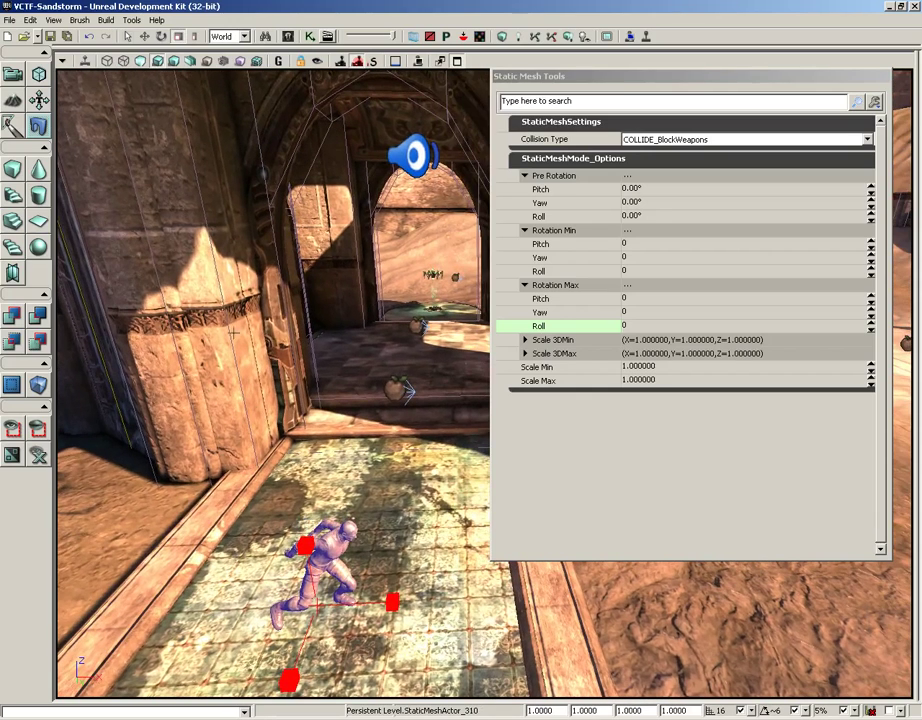
click(176, 206)
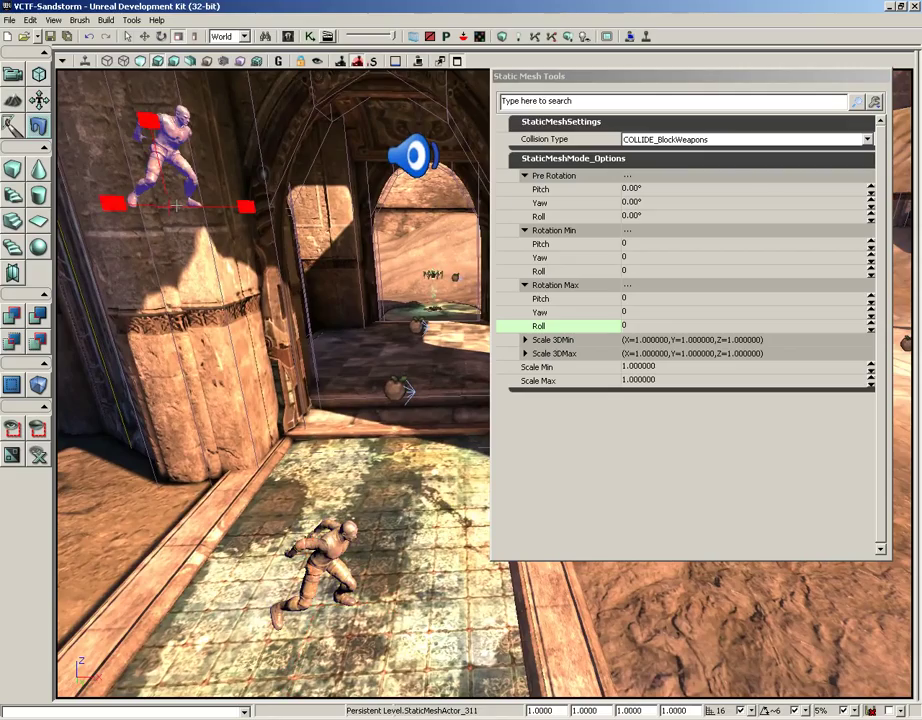
drag(212, 279, 68, 121)
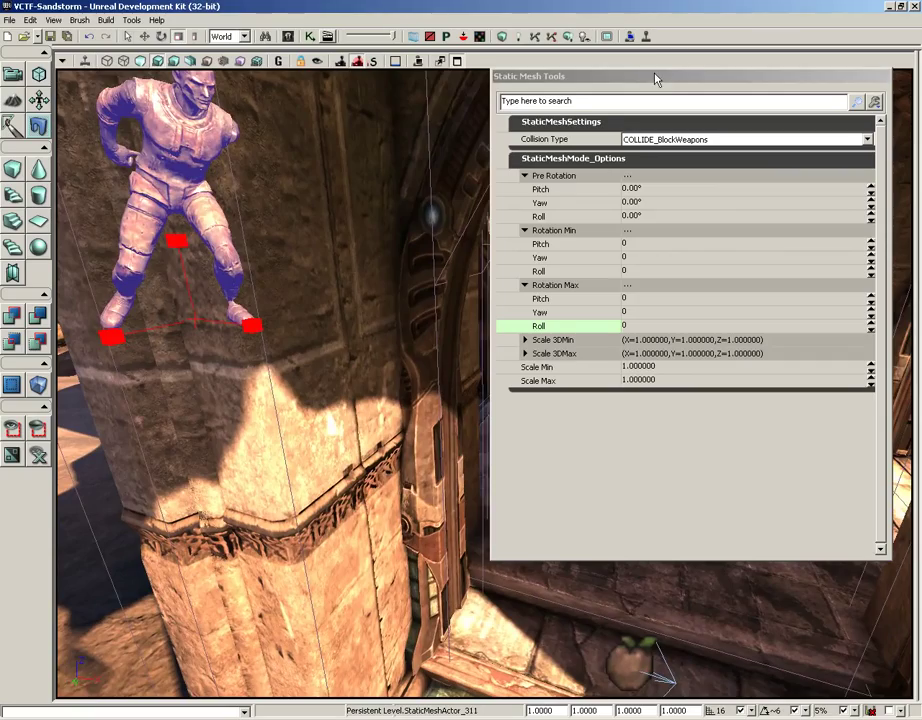
Place another copy of the statue on the stone pillar, beneath the existing wall statue and just above the carved ledge
drag(656, 76, 680, 76)
click(399, 289)
drag(399, 289, 416, 350)
right_drag(416, 350, 405, 293)
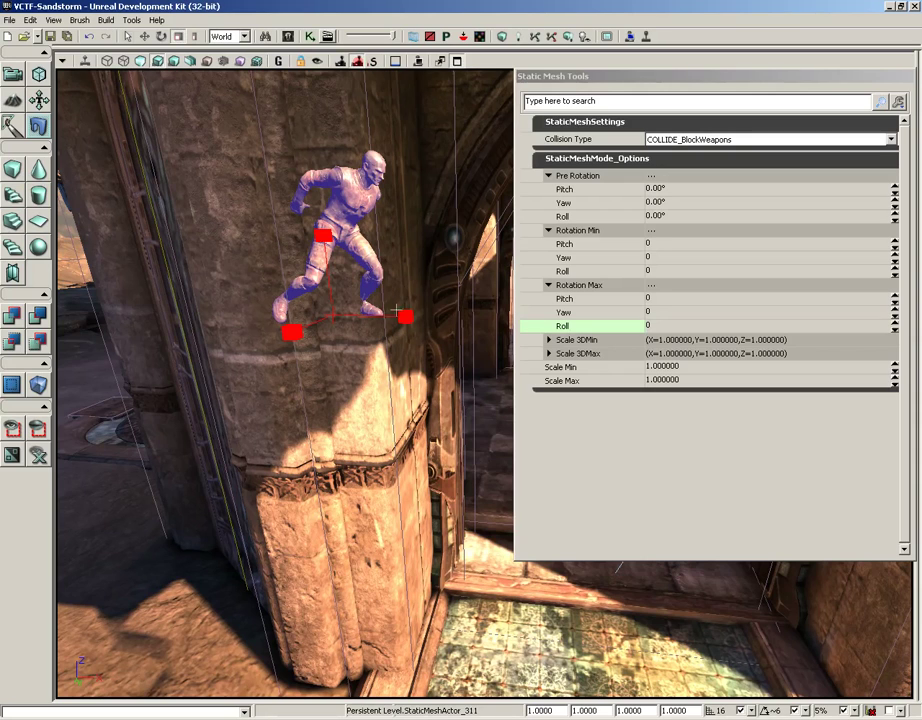
click(355, 407)
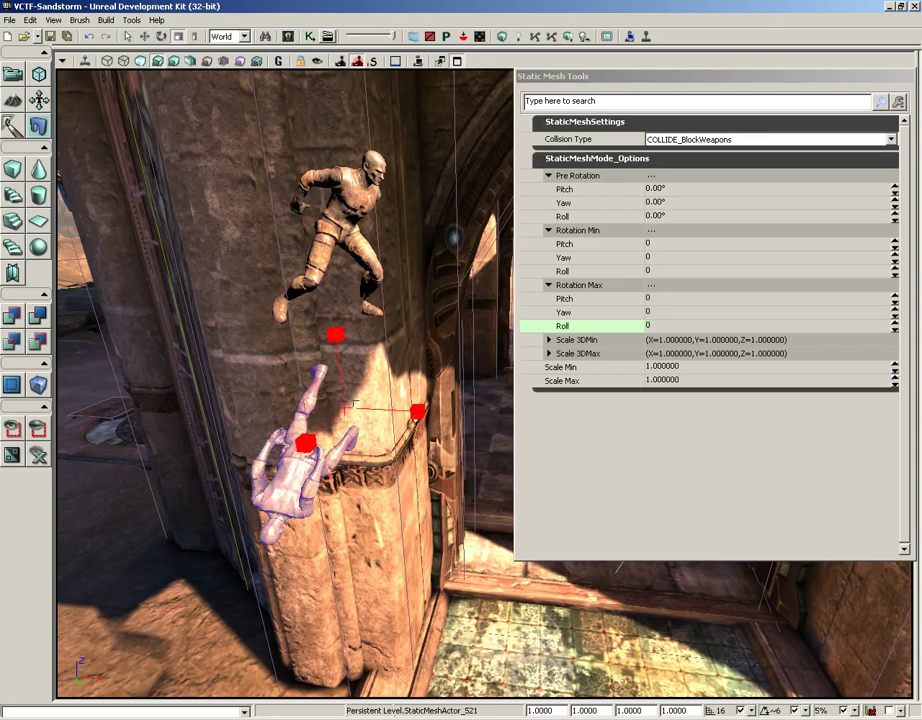
Place two more statue copies on the pillar's adjoining side, one above the carved ledge and one below it
middle_drag(360, 493, 357, 565)
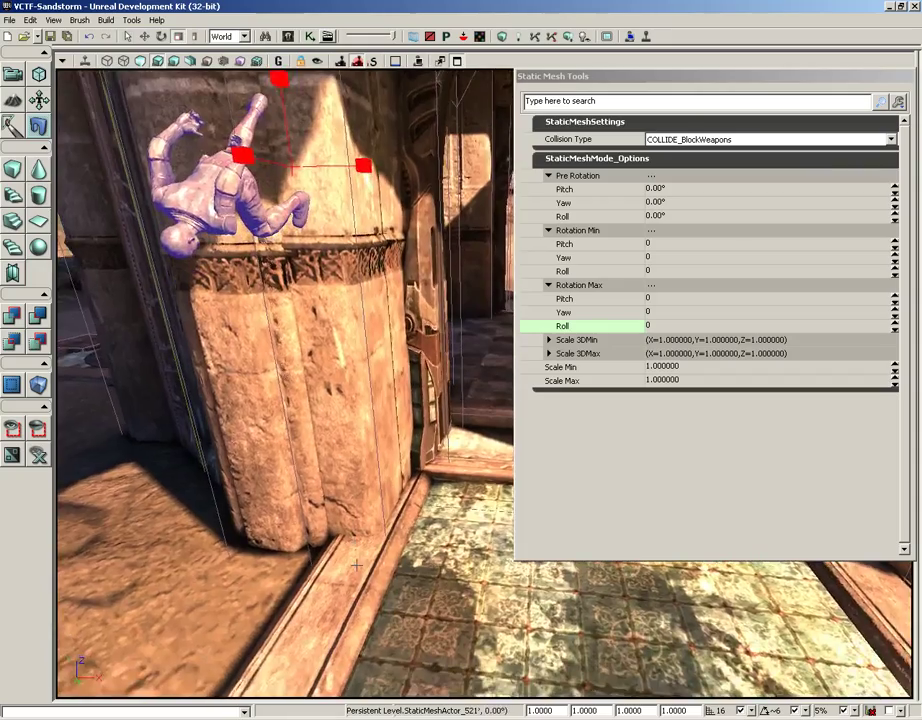
right_drag(357, 565, 327, 500)
middle_drag(327, 500, 323, 492)
right_drag(323, 492, 400, 430)
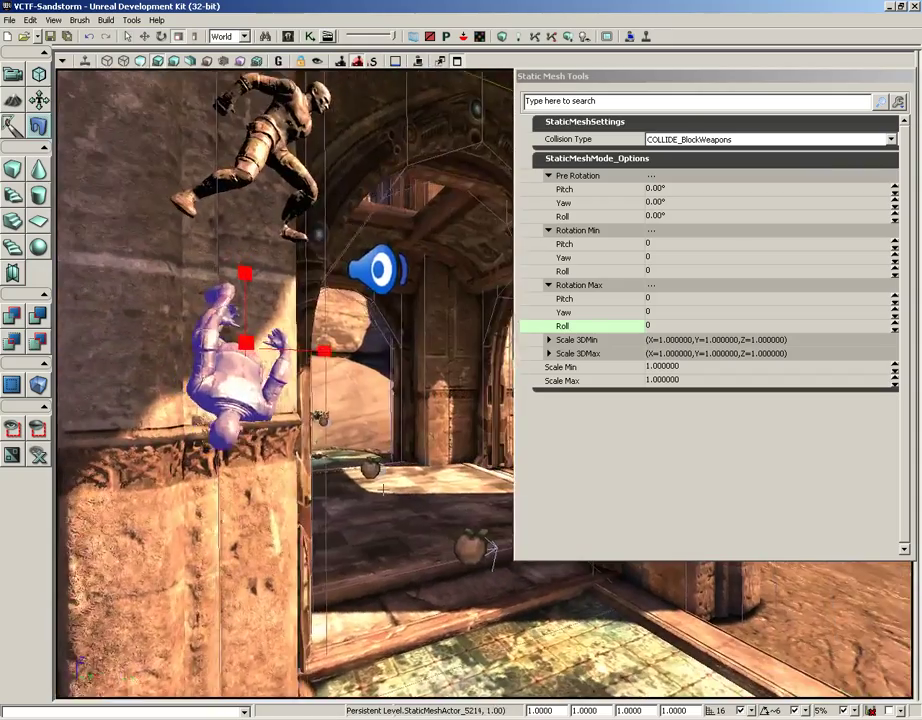
middle_drag(400, 430, 333, 369)
click(318, 336)
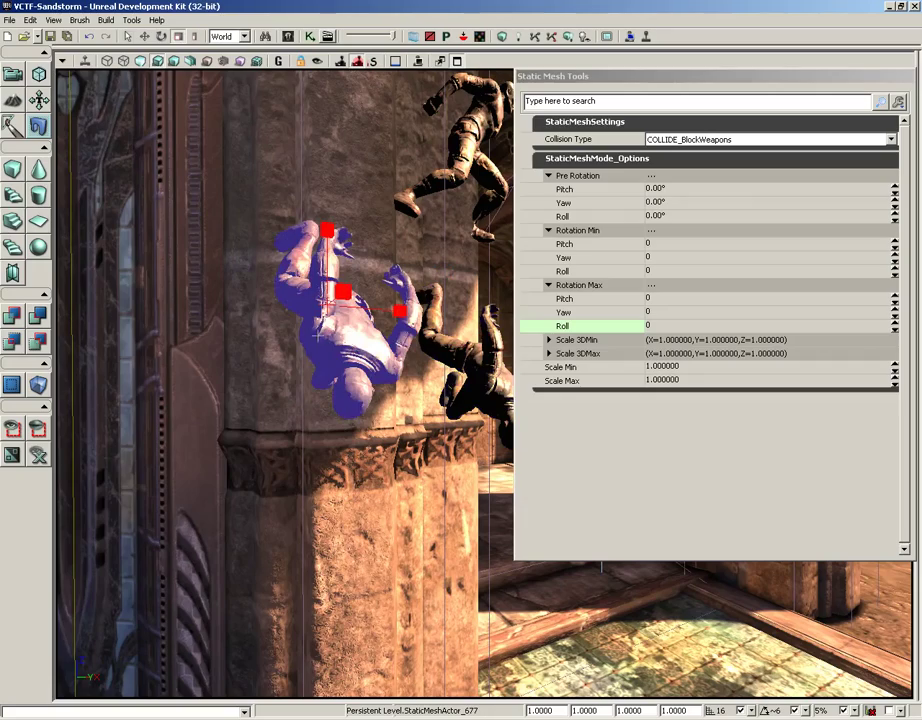
click(313, 497)
click(385, 550)
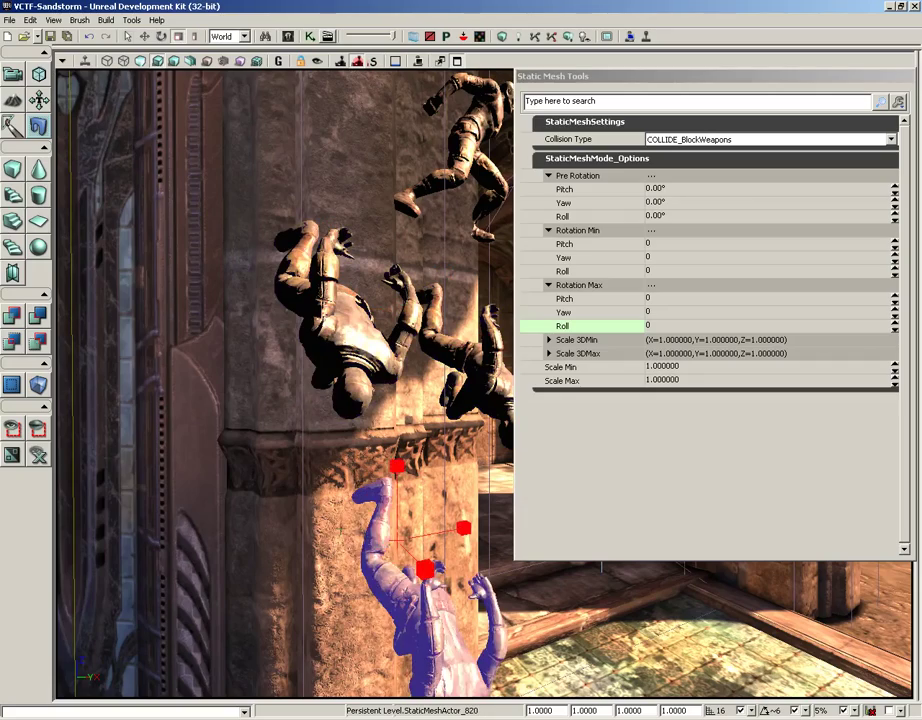
Leave Static Mesh mode and return the editor to Camera Mode
drag(342, 530, 303, 509)
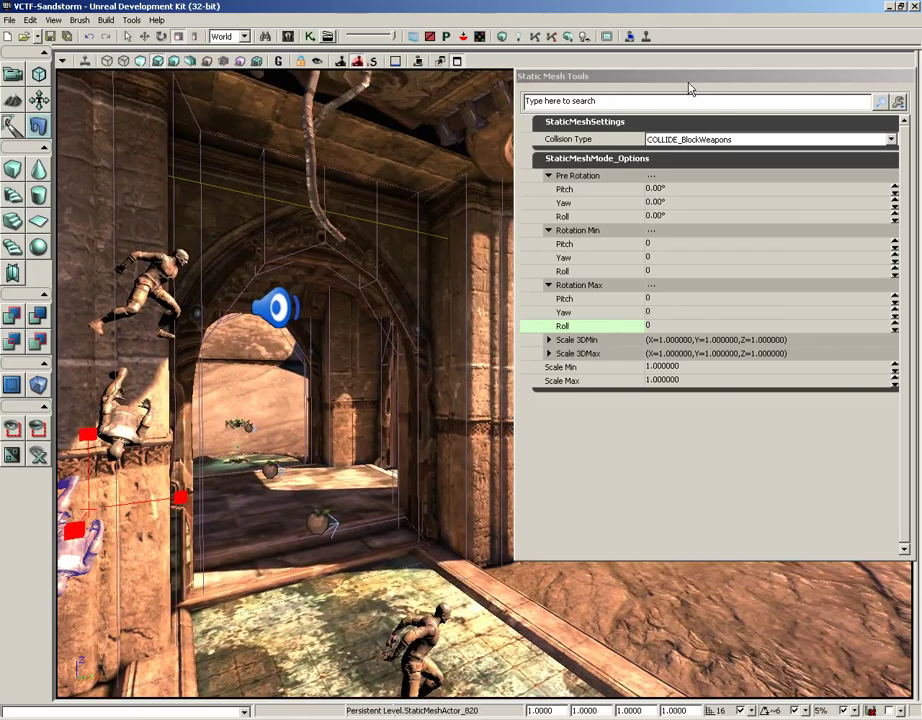
drag(690, 77, 483, 80)
click(15, 76)
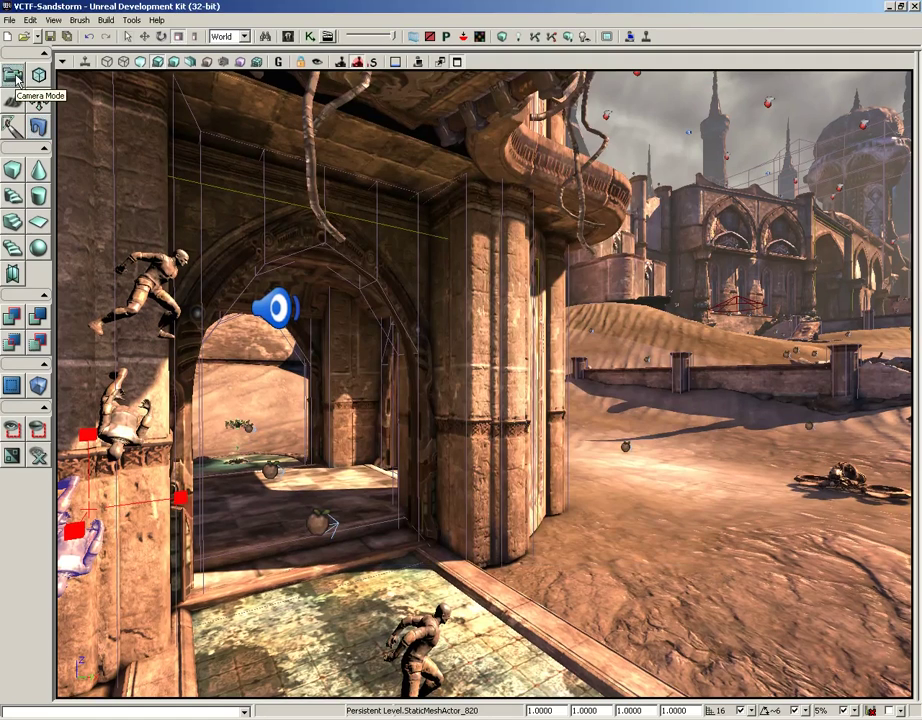